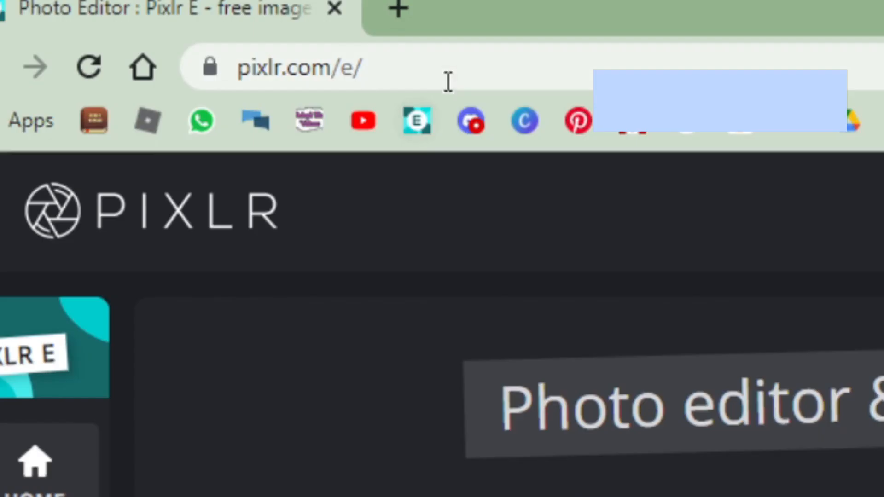
{"action": "left_click_drag", "start_coordinate": [193, 40], "coordinate": [122, 48]}
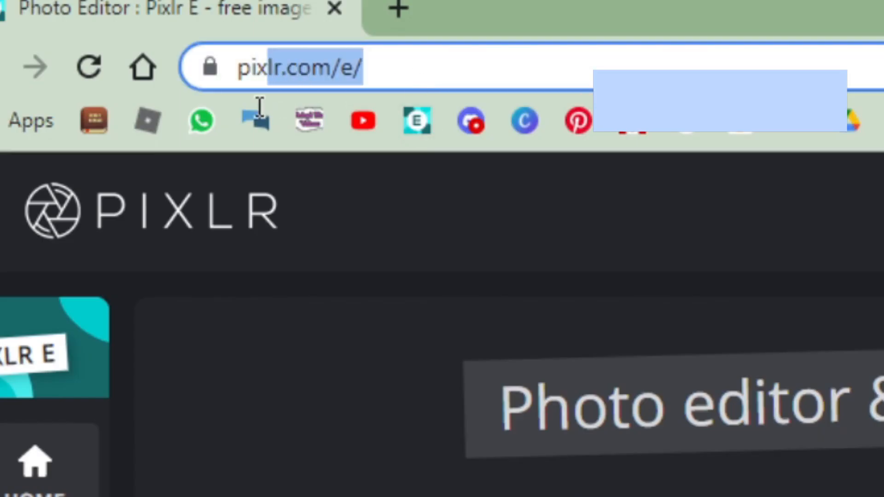
{"action": "left_click_drag", "start_coordinate": [260, 106], "coordinate": [4, 83]}
- Create a new Web 720p (1280x720) document named "Demo thub"
{"action": "left_click", "coordinate": [323, 429]}
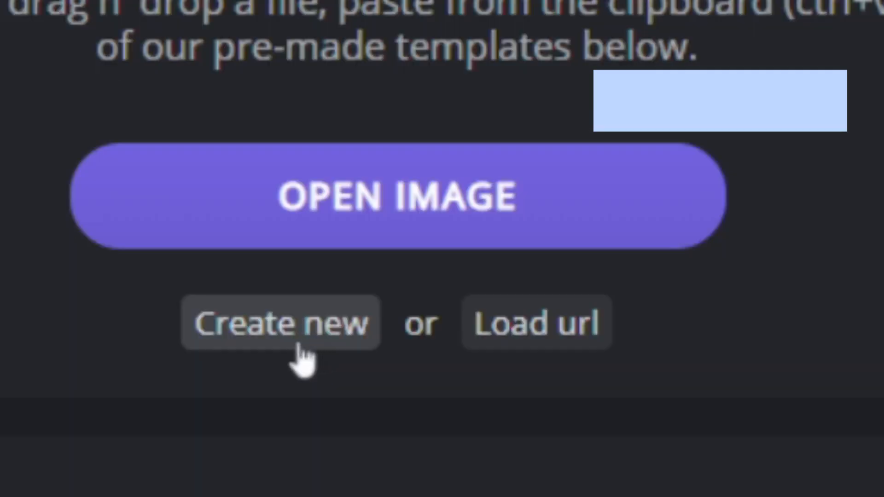
{"action": "left_click", "coordinate": [257, 345]}
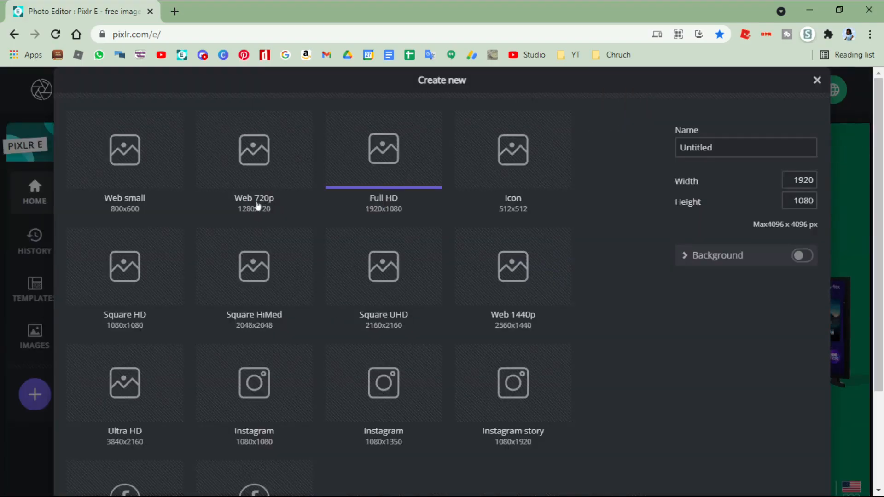
{"action": "left_click", "coordinate": [269, 161]}
{"action": "left_click", "coordinate": [712, 147]}
{"action": "double_click", "coordinate": [712, 146]}
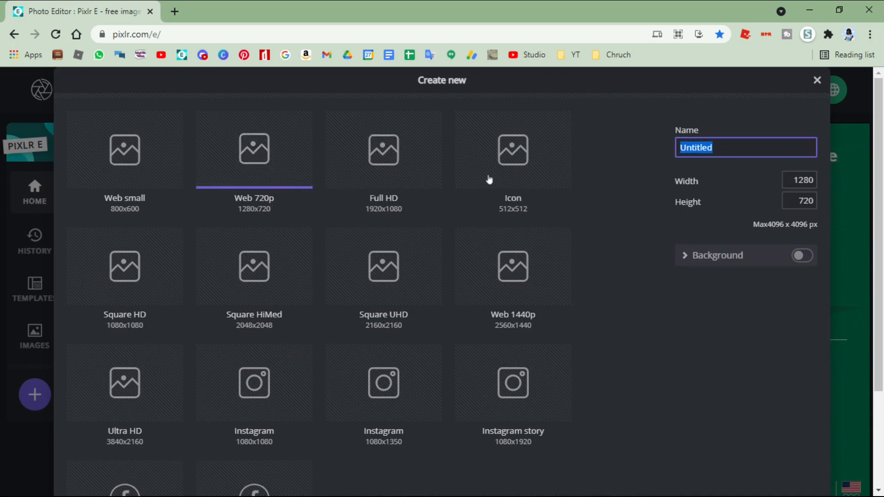
{"action": "key", "text": "BackSpace"}
{"action": "type", "text": "Demo thubn"}
{"action": "scroll", "coordinate": [703, 357], "scroll_direction": "down", "scroll_amount": 3}
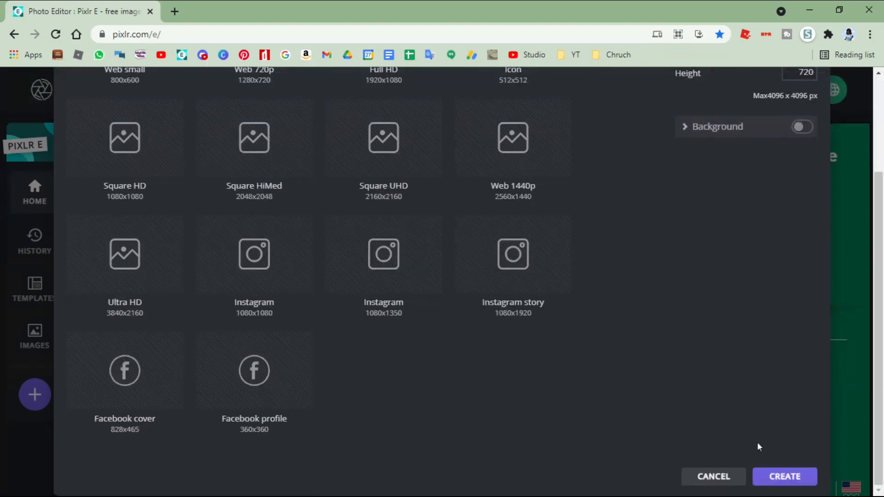
{"action": "left_click", "coordinate": [773, 476]}
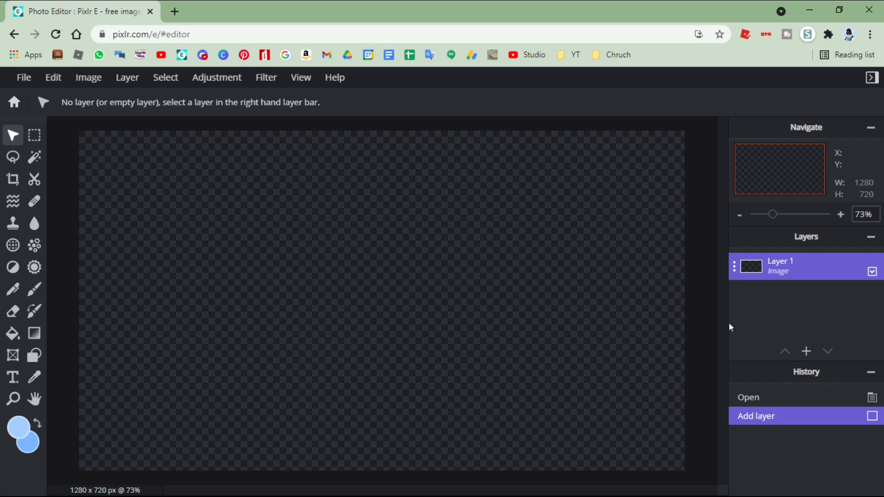
- Add the thumbnail background image as a new image layer covering the canvas
{"action": "left_click", "coordinate": [807, 352]}
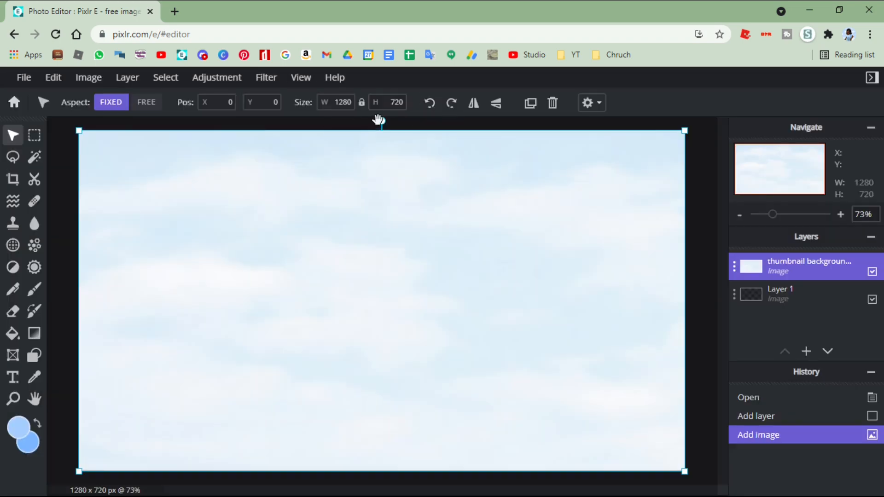
{"action": "scroll", "coordinate": [391, 203], "scroll_direction": "down", "scroll_amount": 1}
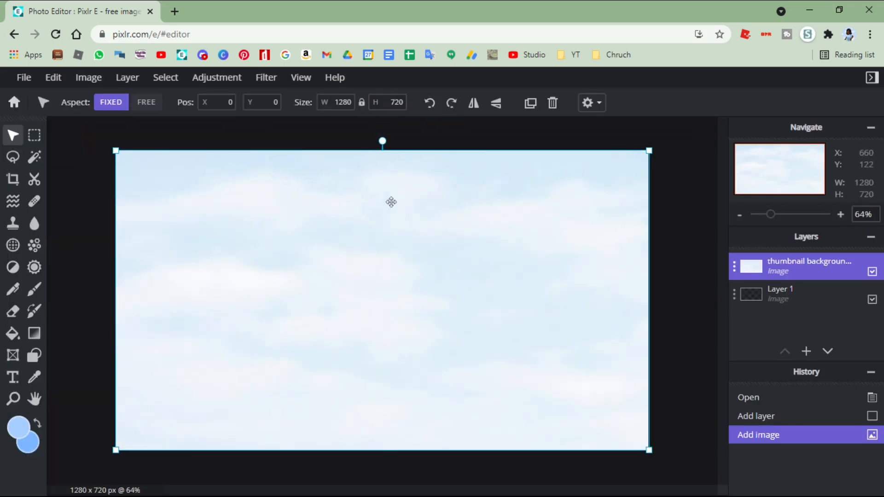
{"action": "scroll", "coordinate": [391, 202], "scroll_direction": "up", "scroll_amount": 1}
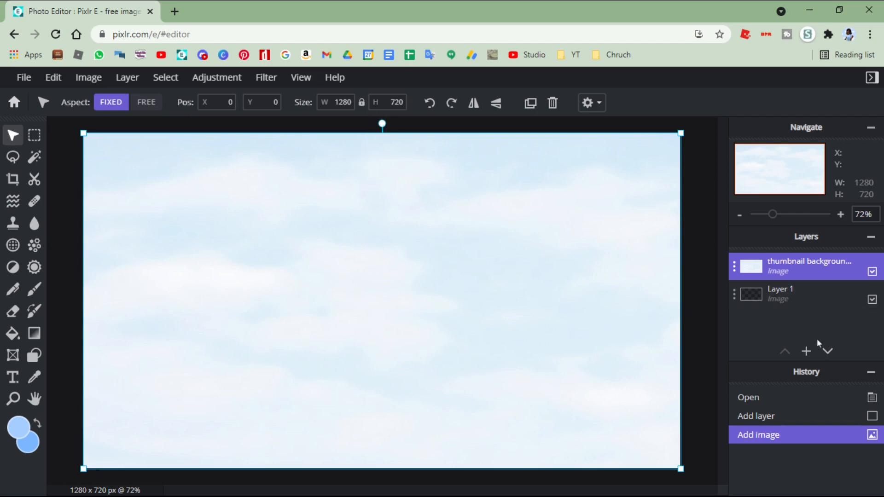
{"action": "mouse_move", "coordinate": [807, 357]}
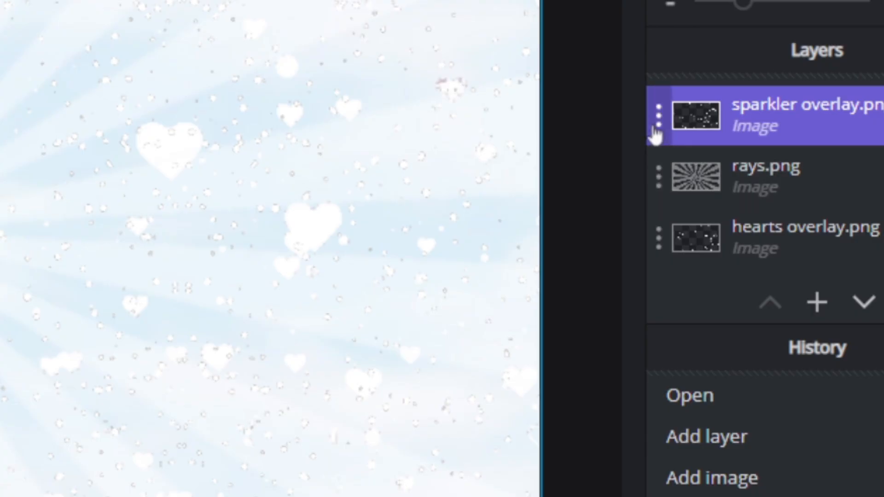
- Set the sparkler overlay layer's transparency to 61 and reorder it directly beneath the hearts overlay
{"action": "left_click", "coordinate": [734, 267]}
{"action": "left_click", "coordinate": [666, 86]}
{"action": "left_click", "coordinate": [656, 130]}
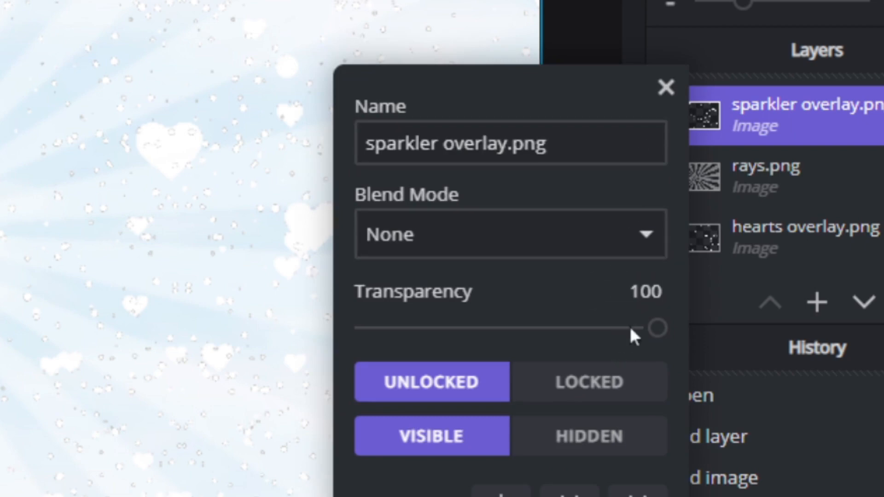
{"action": "left_click_drag", "start_coordinate": [630, 327], "coordinate": [544, 327]}
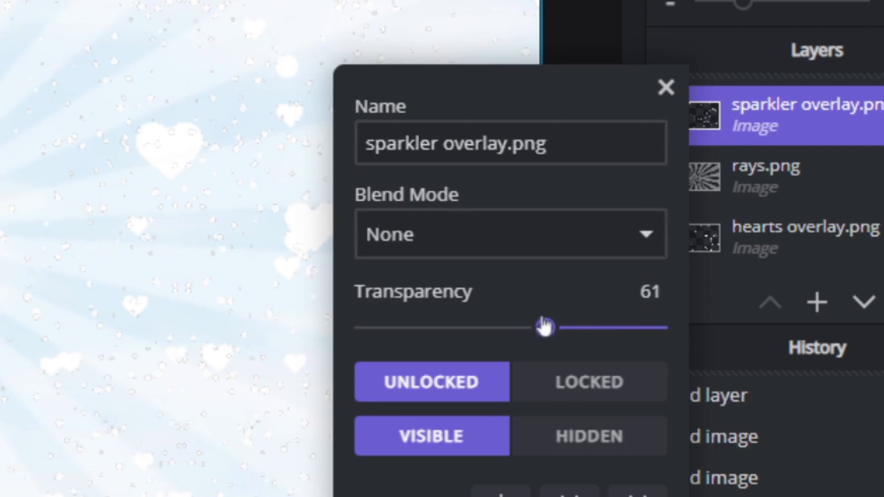
{"action": "left_click", "coordinate": [665, 88]}
{"action": "left_click_drag", "start_coordinate": [758, 129], "coordinate": [791, 144]}
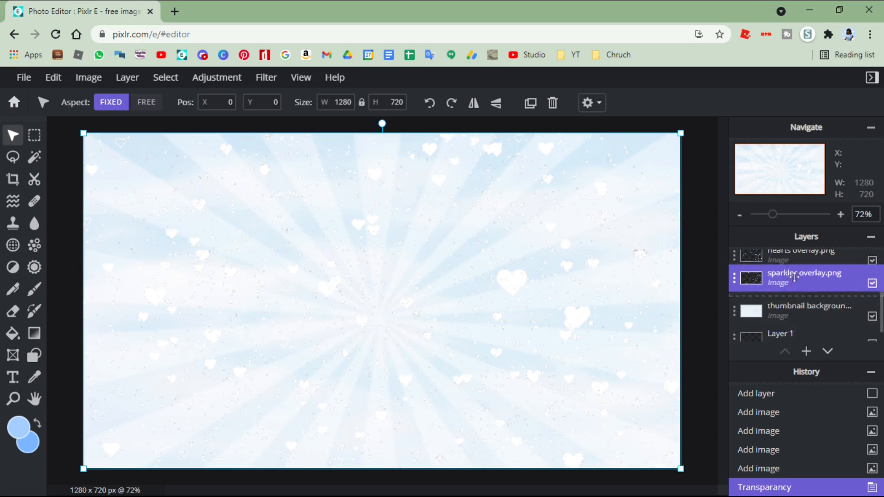
{"action": "left_click_drag", "start_coordinate": [794, 278], "coordinate": [769, 289]}
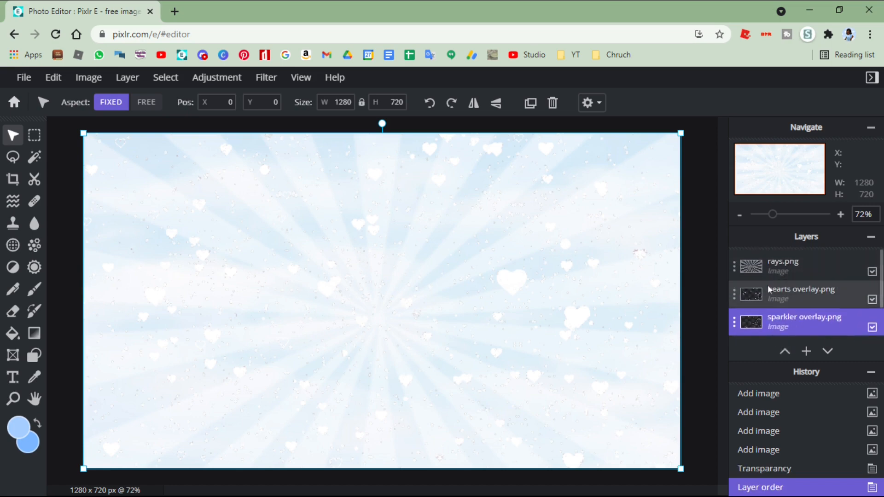
- Lower the transparency value of the hearts overlay layer and make the rays layer active
{"action": "left_click", "coordinate": [740, 291]}
{"action": "left_click_drag", "start_coordinate": [695, 366], "coordinate": [696, 366]}
{"action": "left_click", "coordinate": [738, 257]}
{"action": "left_click", "coordinate": [753, 269]}
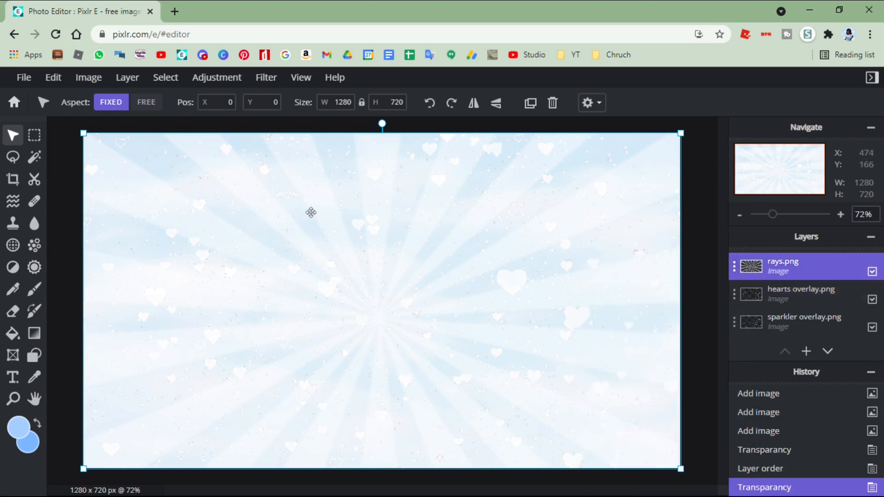
- Add the gfx character picture as a new image layer and enlarge it proportionally to 804 x 804
{"action": "left_click", "coordinate": [807, 351]}
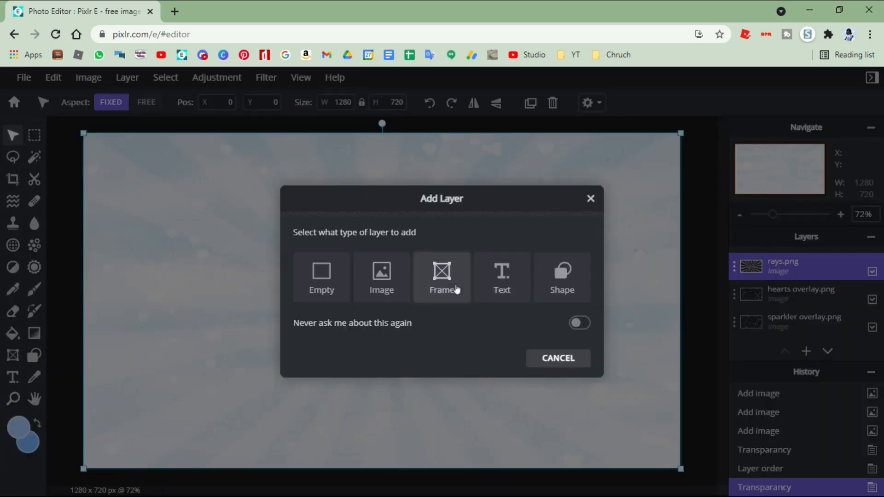
{"action": "left_click", "coordinate": [405, 286]}
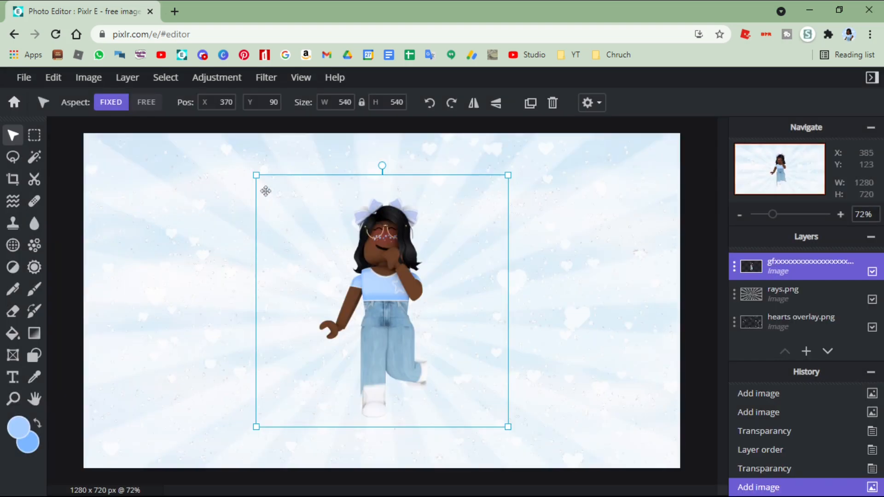
{"action": "scroll", "coordinate": [368, 248], "scroll_direction": "up", "scroll_amount": 3}
{"action": "scroll", "coordinate": [384, 253], "scroll_direction": "down", "scroll_amount": 4}
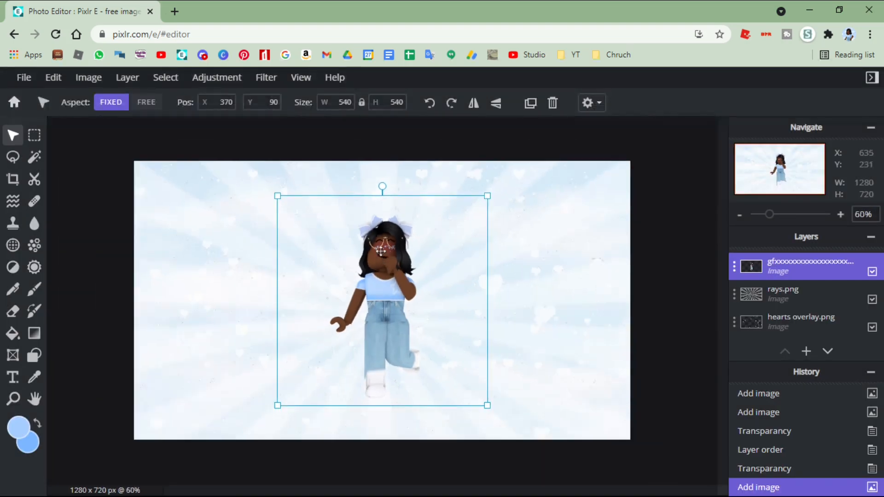
{"action": "scroll", "coordinate": [409, 324], "scroll_direction": "up", "scroll_amount": 1}
{"action": "left_click_drag", "start_coordinate": [484, 402], "coordinate": [584, 444]}
- Position the character on the right side of the thumbnail, at about X 663, Y -23
{"action": "left_click_drag", "start_coordinate": [504, 414], "coordinate": [555, 368]}
{"action": "left_click_drag", "start_coordinate": [534, 328], "coordinate": [223, 322]}
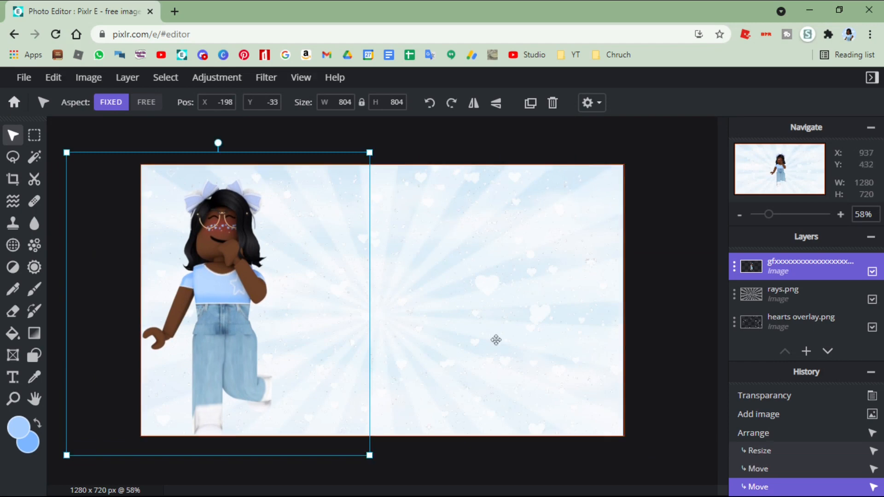
{"action": "left_click_drag", "start_coordinate": [198, 320], "coordinate": [521, 314]}
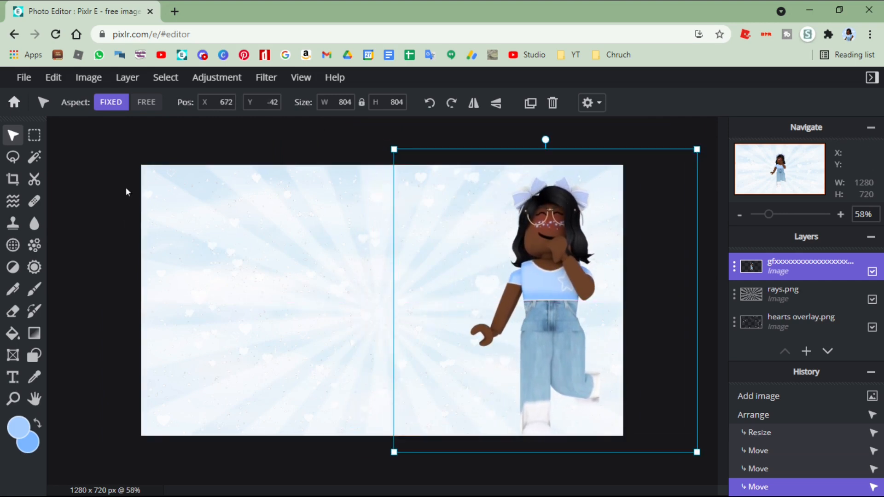
{"action": "left_click_drag", "start_coordinate": [558, 210], "coordinate": [556, 217]}
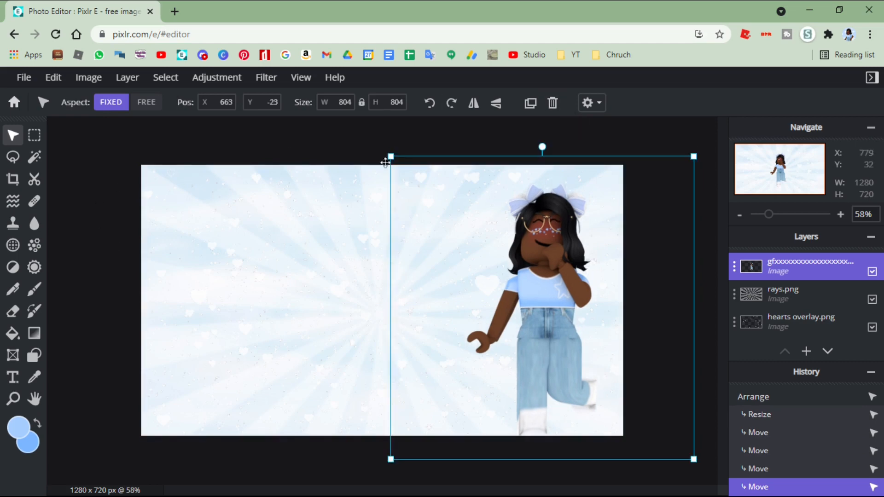
- Apply a light blue outline of size 7 to the character layer
{"action": "left_click", "coordinate": [266, 78]}
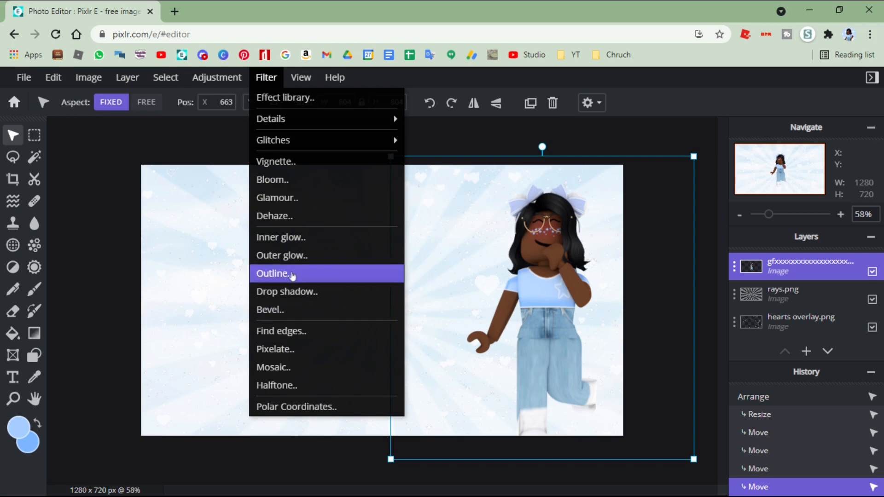
{"action": "left_click", "coordinate": [292, 274]}
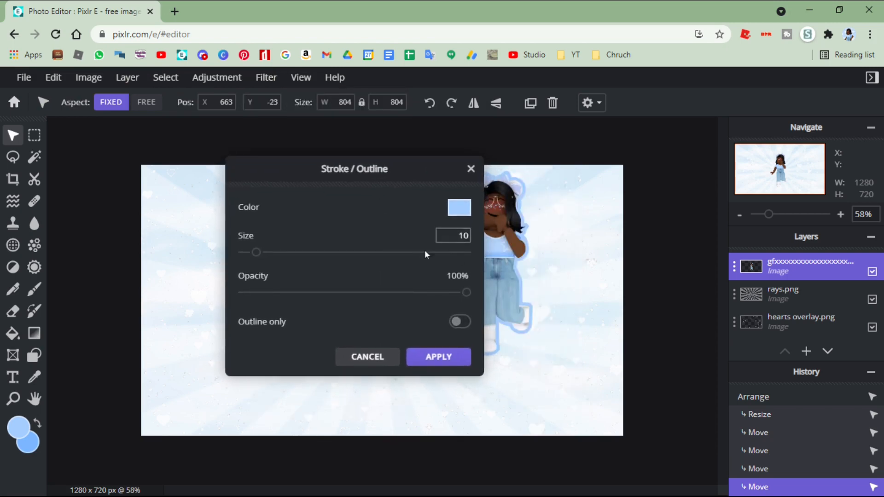
{"action": "left_click_drag", "start_coordinate": [255, 253], "coordinate": [253, 254]}
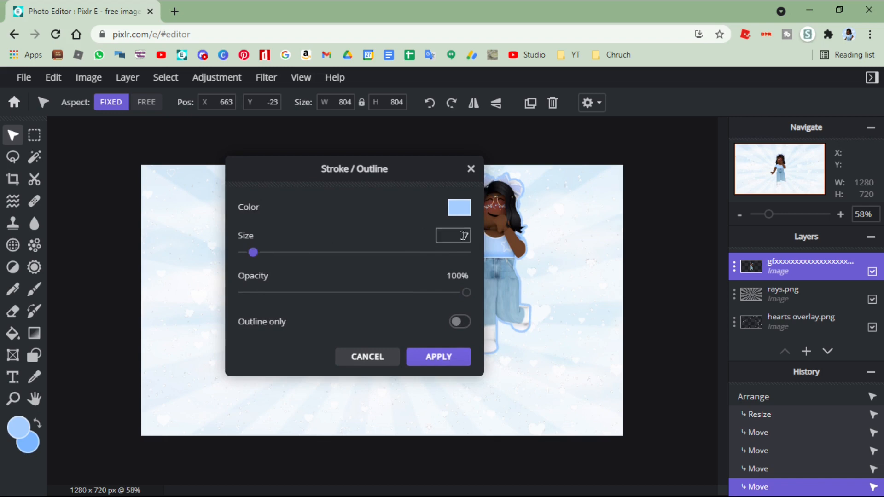
{"action": "left_click", "coordinate": [452, 358]}
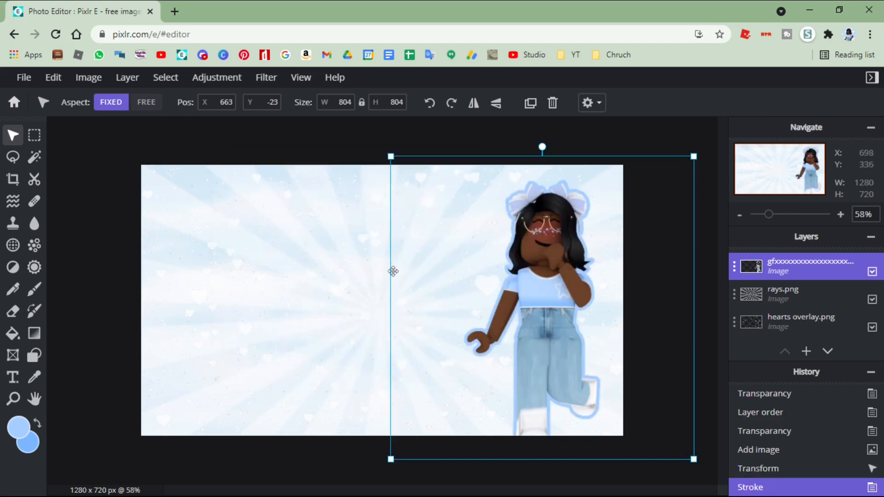
- Apply a second outline around the character in the darker blue preset color with size 7
{"action": "left_click", "coordinate": [260, 87]}
{"action": "left_click", "coordinate": [272, 274]}
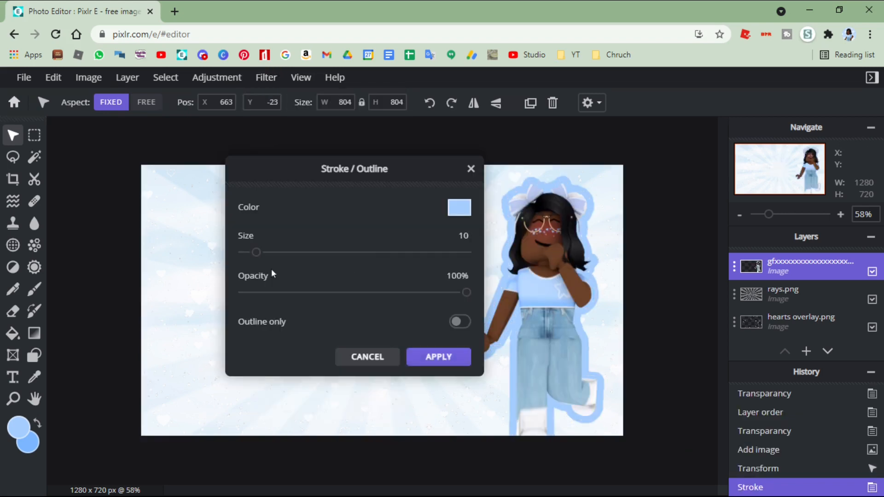
{"action": "left_click", "coordinate": [460, 207]}
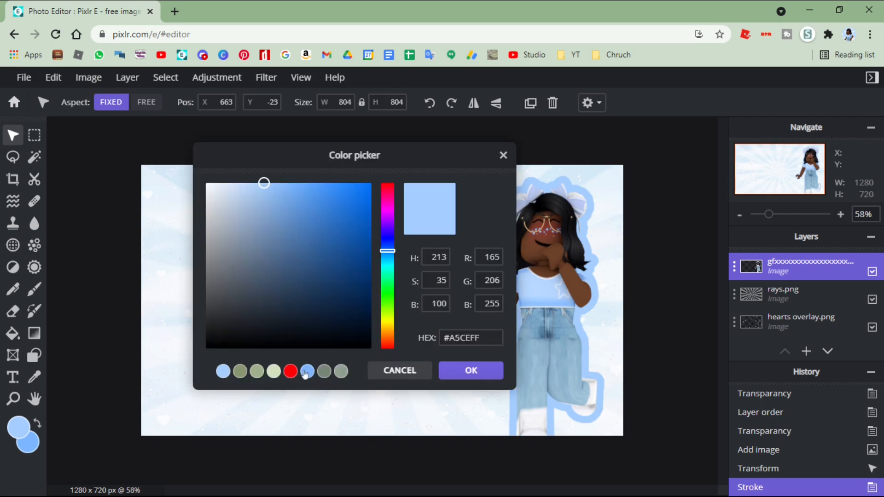
{"action": "left_click", "coordinate": [308, 372]}
{"action": "left_click", "coordinate": [501, 370]}
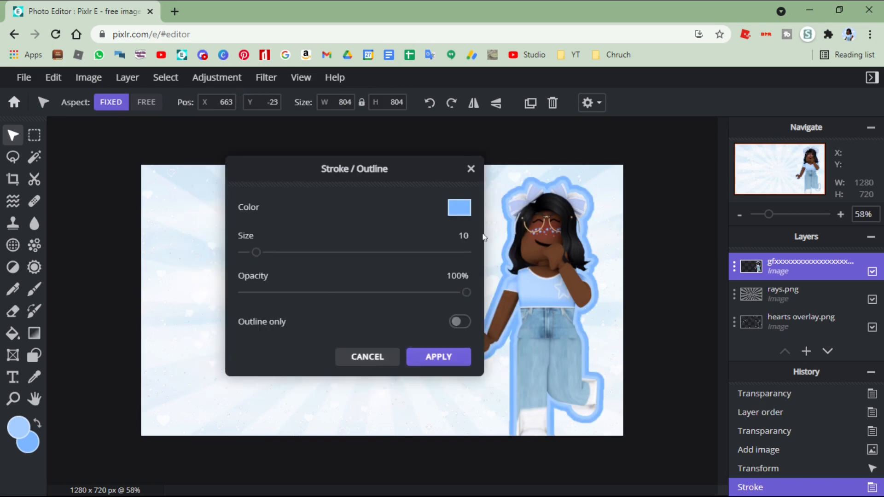
{"action": "double_click", "coordinate": [463, 236]}
{"action": "type", "text": "7"}
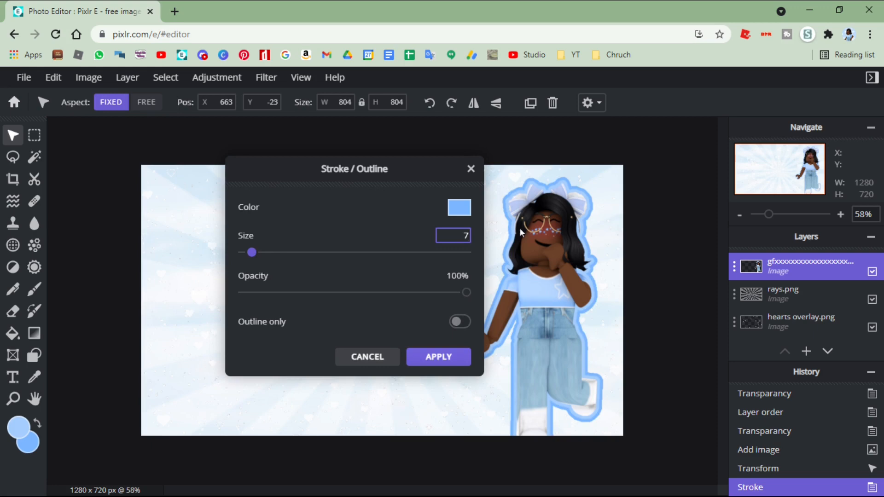
{"action": "key", "text": "Return"}
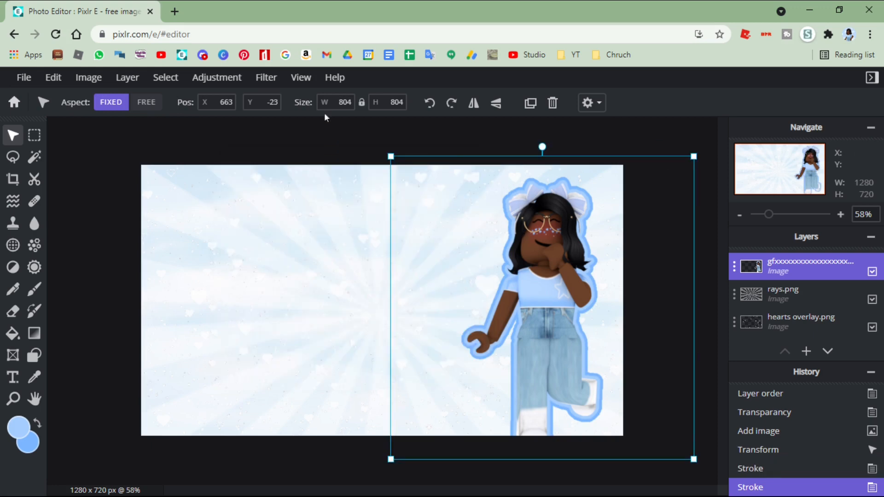
- Apply a white outer glow with 100% feather and 65% opacity to the character, and shift the layer to about X 672, Y -9
{"action": "left_click", "coordinate": [266, 78]}
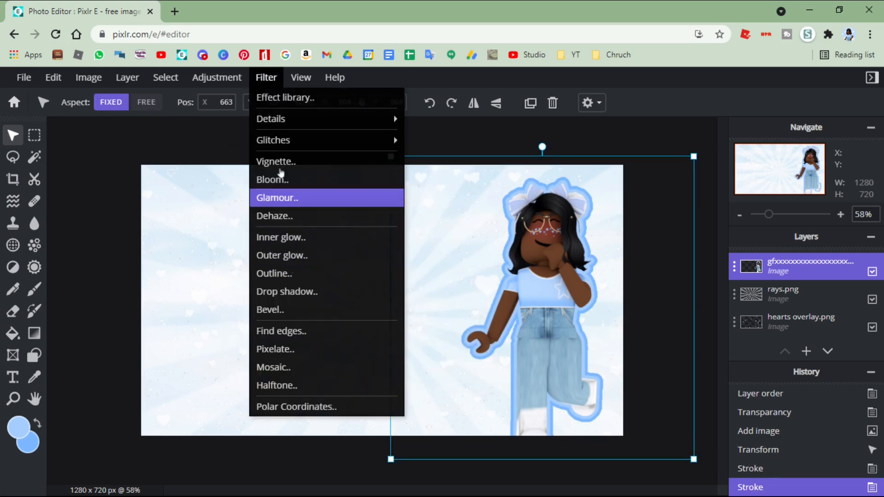
{"action": "left_click", "coordinate": [291, 256]}
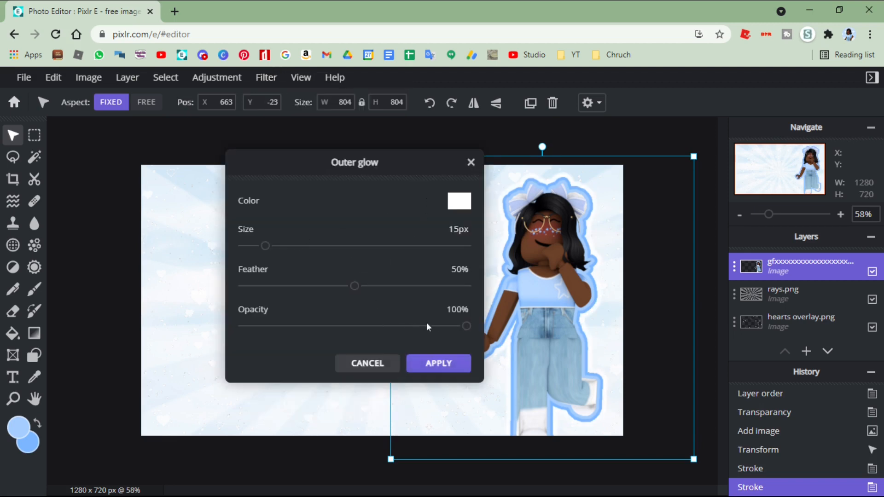
{"action": "left_click", "coordinate": [387, 326]}
{"action": "left_click_drag", "start_coordinate": [355, 286], "coordinate": [466, 286]}
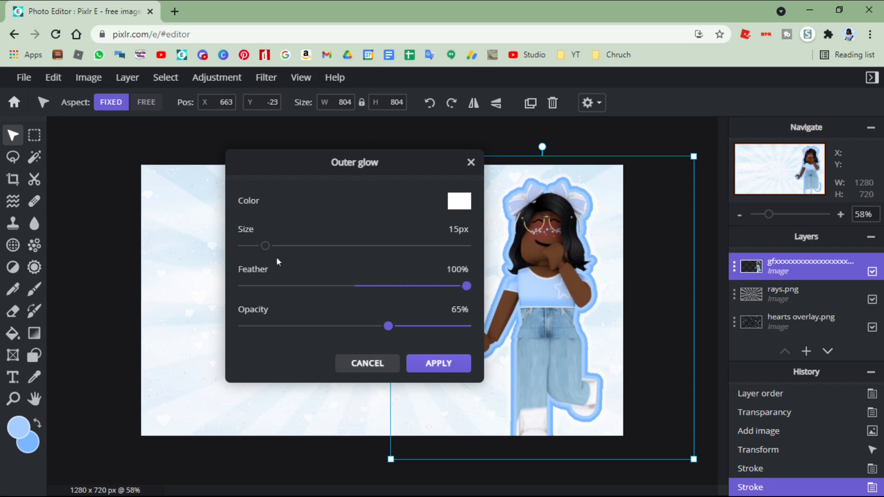
{"action": "mouse_move", "coordinate": [262, 249]}
{"action": "left_mouse_down"}
{"action": "mouse_move", "coordinate": [466, 247]}
{"action": "mouse_move", "coordinate": [255, 247]}
{"action": "mouse_move", "coordinate": [268, 247]}
{"action": "left_mouse_up"}
{"action": "left_click", "coordinate": [429, 367]}
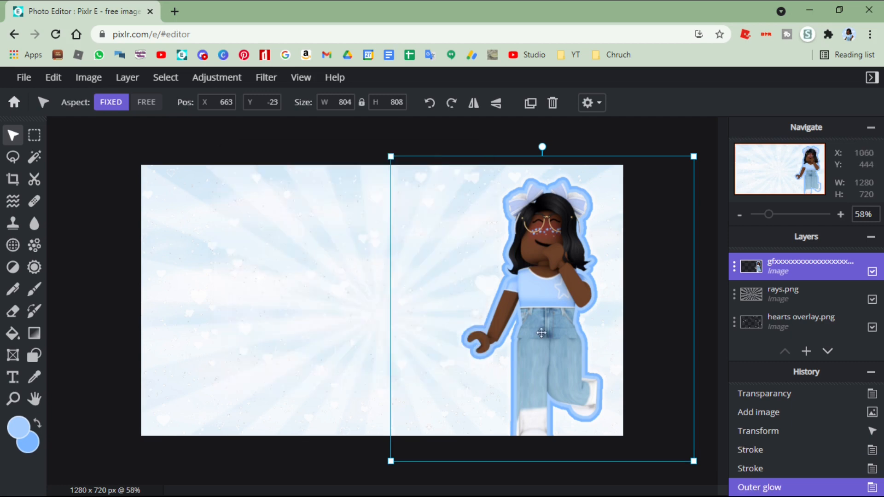
{"action": "left_click_drag", "start_coordinate": [543, 333], "coordinate": [548, 338]}
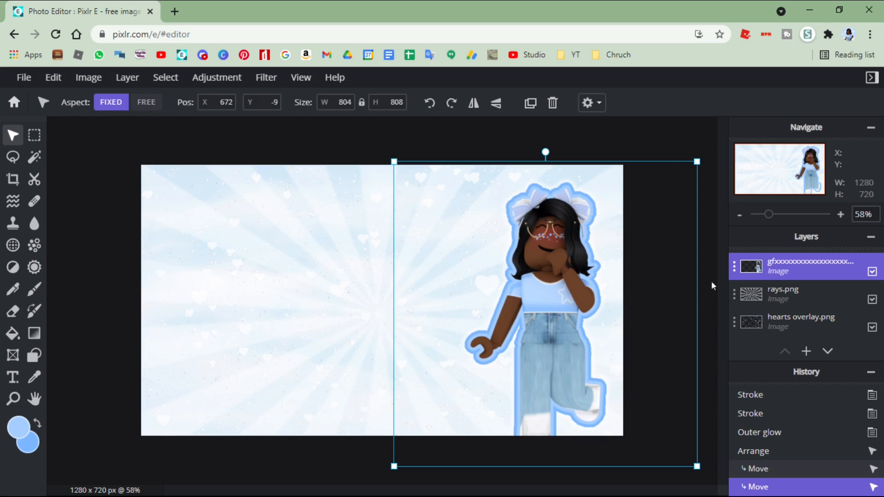
- Add the Hanging clouds.png image as a layer, place it just below the character layer, and toggle its visibility off and on
{"action": "left_click", "coordinate": [805, 353]}
{"action": "left_click_drag", "start_coordinate": [792, 272], "coordinate": [793, 292]}
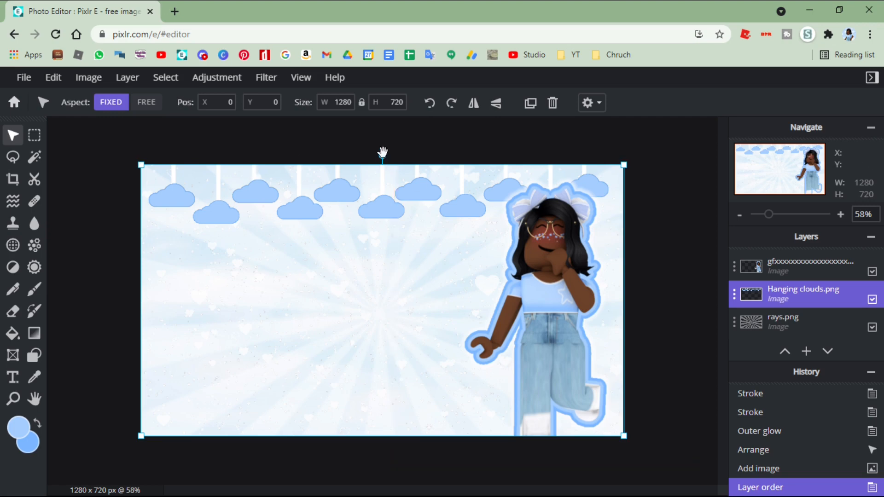
{"action": "left_click", "coordinate": [127, 213]}
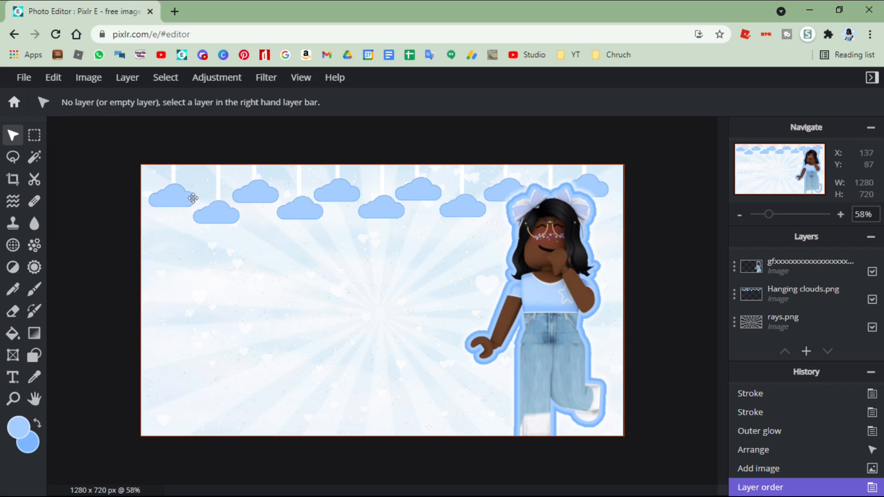
{"action": "left_click", "coordinate": [872, 299]}
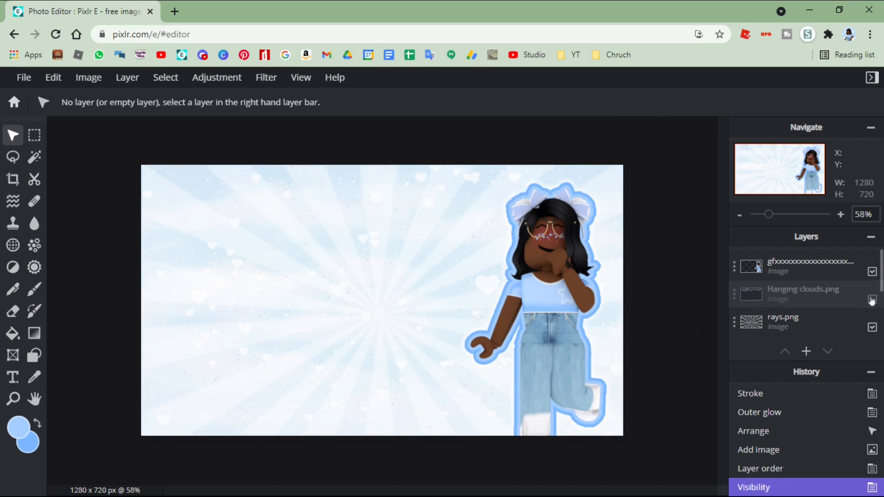
{"action": "left_click", "coordinate": [872, 299]}
- Add a text layer and replace its placeholder text with "Demo"
{"action": "left_click", "coordinate": [810, 354]}
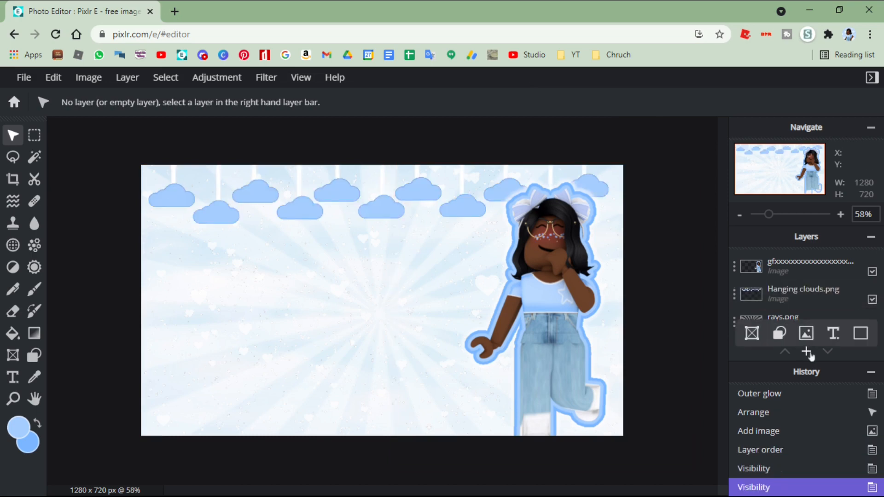
{"action": "left_click", "coordinate": [806, 353]}
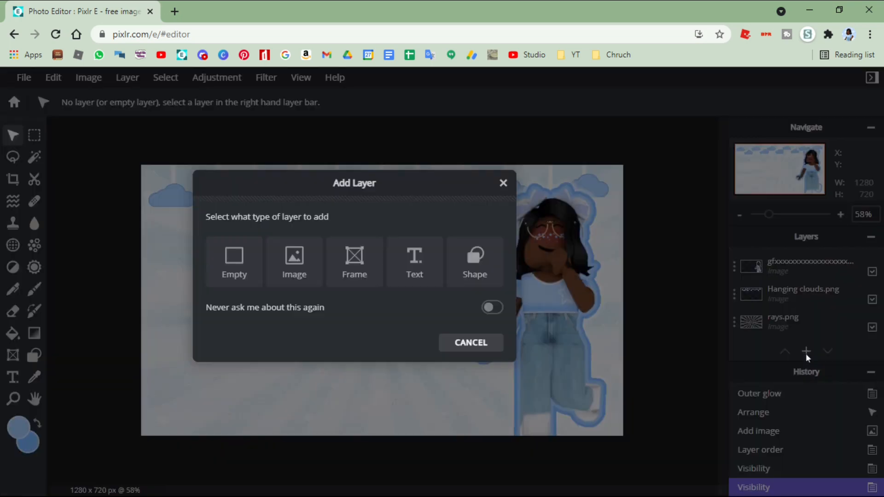
{"action": "left_click", "coordinate": [413, 262]}
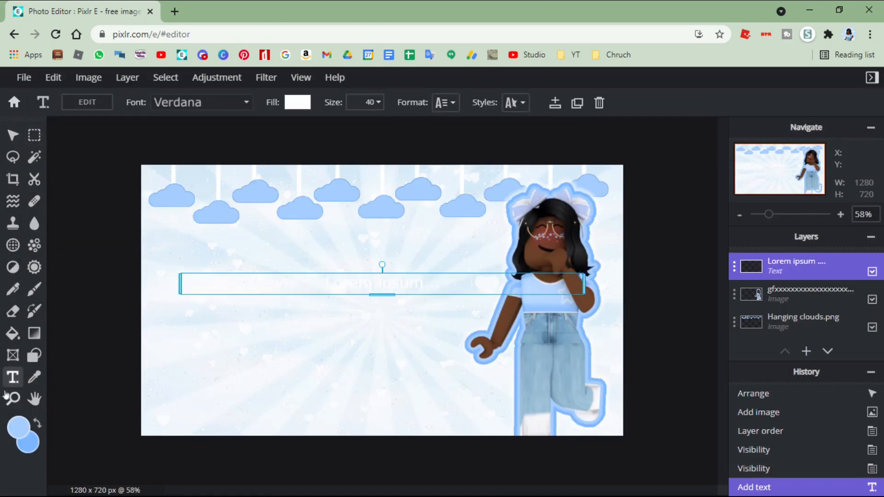
{"action": "double_click", "coordinate": [438, 281]}
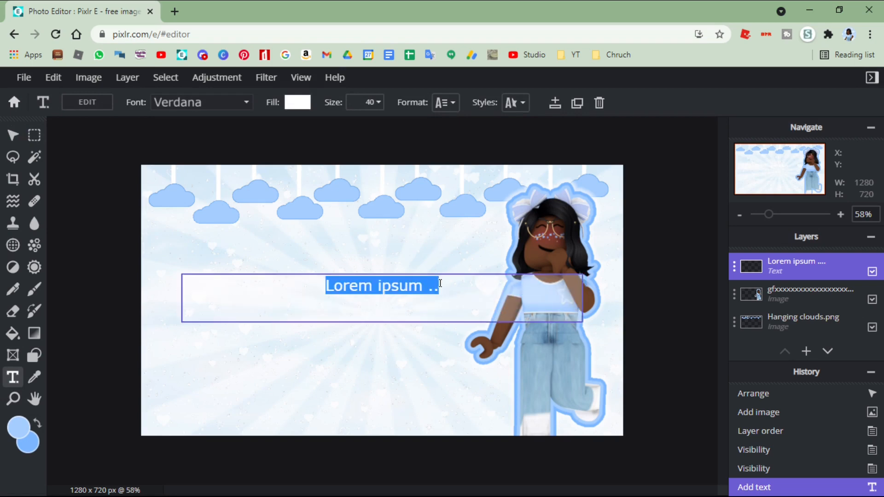
{"action": "type", "text": "Demo"}
{"action": "left_click", "coordinate": [289, 170]}
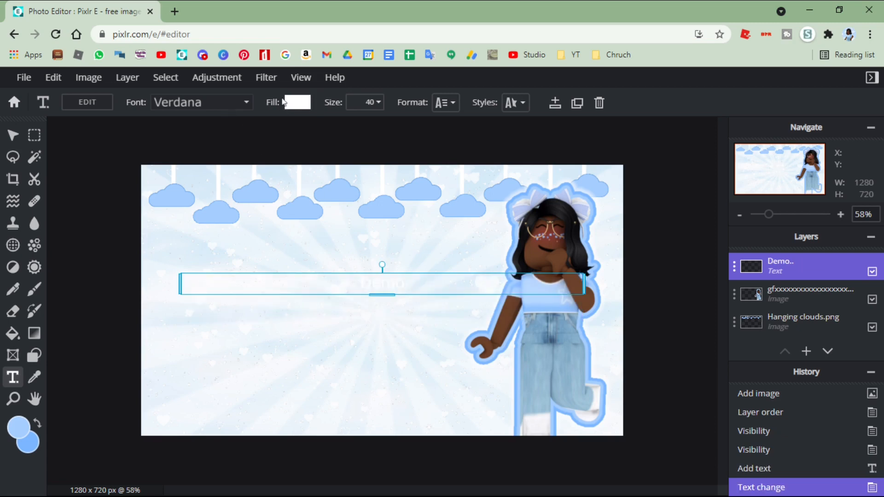
- Set the Demo text to the BEBAS-REGULAR font at size 225 and shift it slightly up and to the left
{"action": "left_click", "coordinate": [225, 101]}
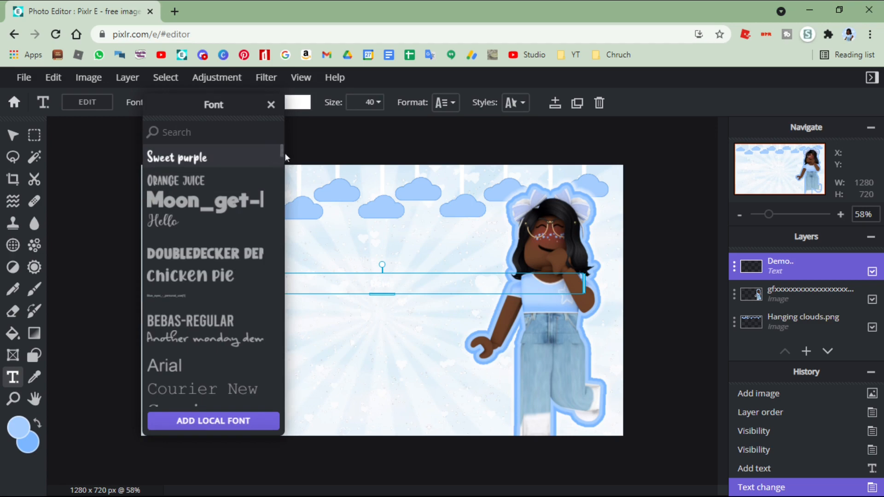
{"action": "left_click", "coordinate": [285, 153]}
{"action": "left_click", "coordinate": [201, 103]}
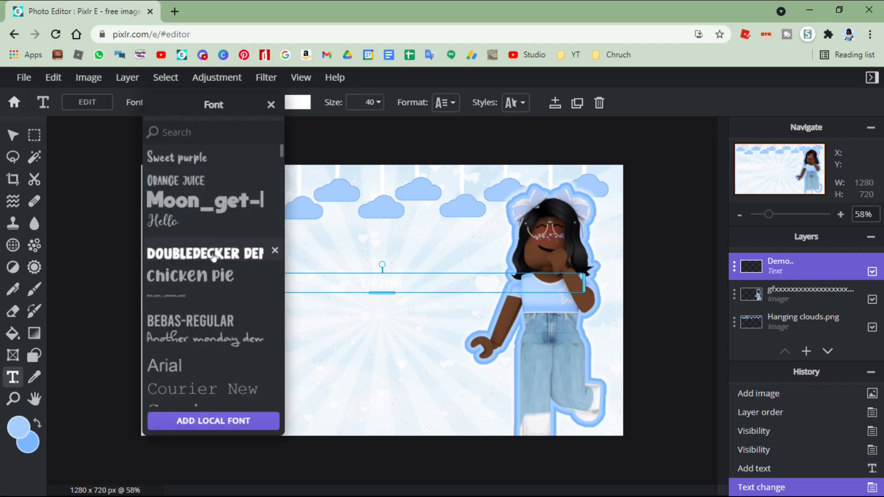
{"action": "left_click", "coordinate": [238, 322]}
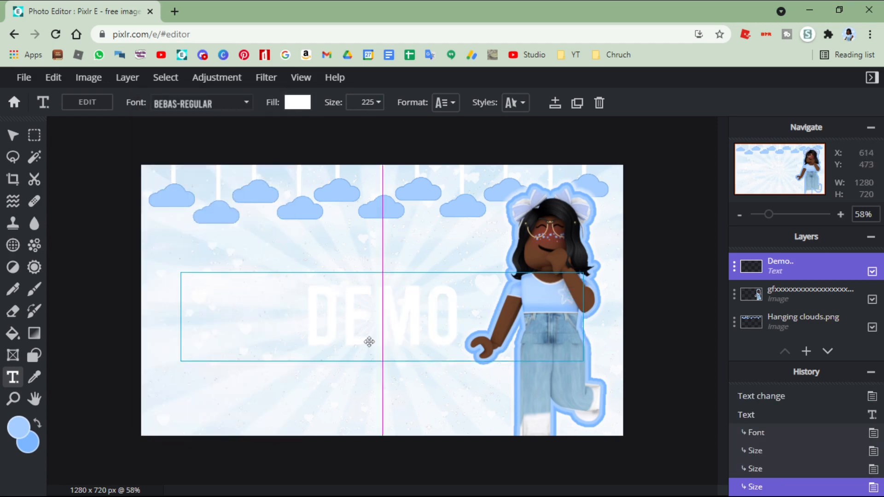
{"action": "left_click_drag", "start_coordinate": [369, 341], "coordinate": [346, 310]}
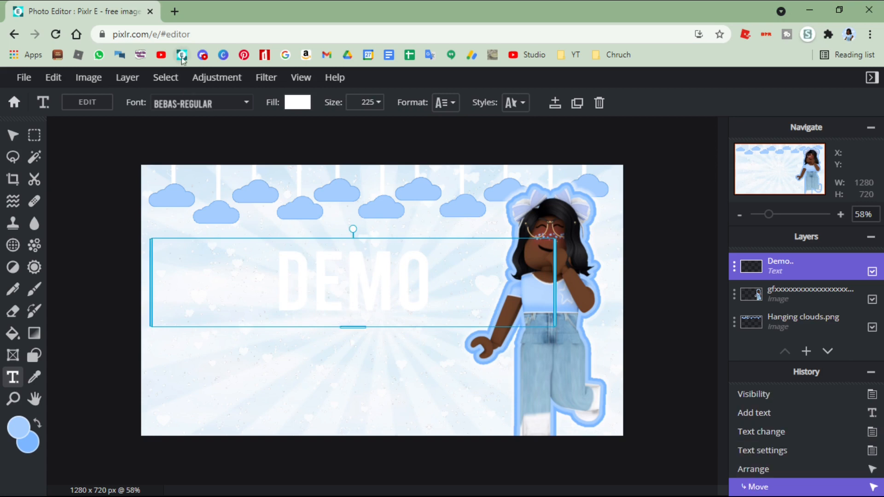
- Narrow the Demo text box by moving its left edge inward
{"action": "left_click", "coordinate": [200, 106]}
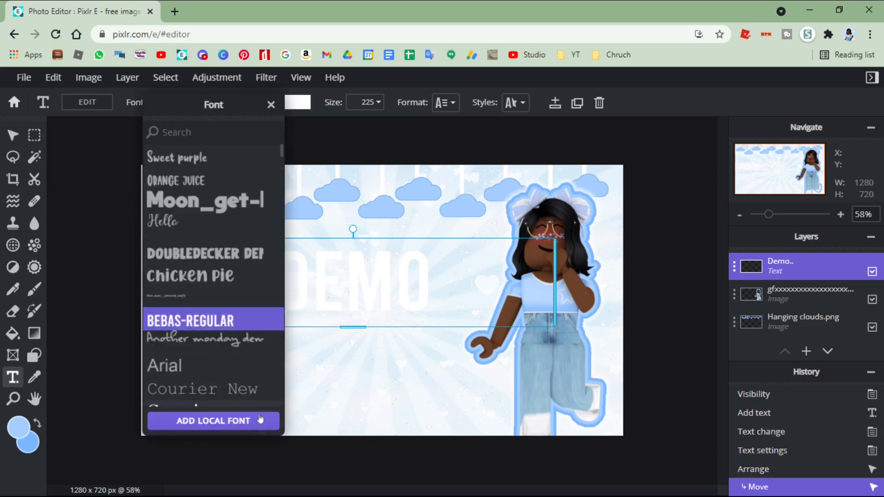
{"action": "left_click", "coordinate": [341, 290]}
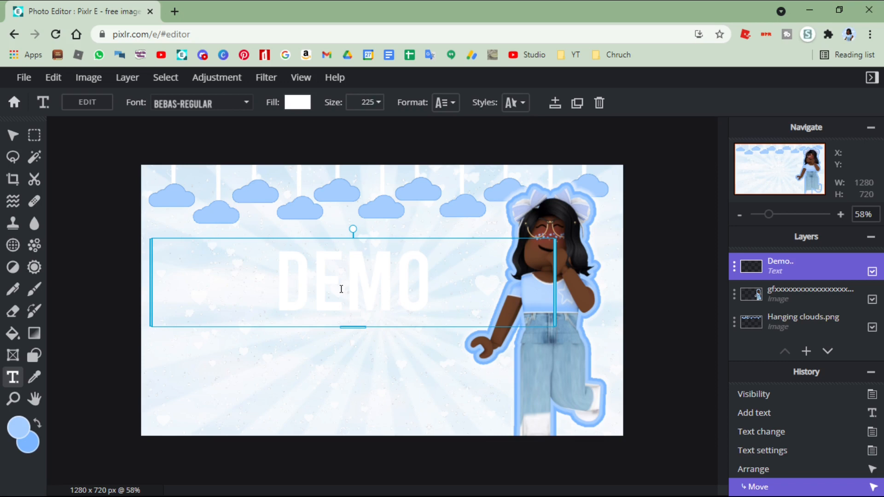
{"action": "left_click_drag", "start_coordinate": [152, 296], "coordinate": [207, 296]}
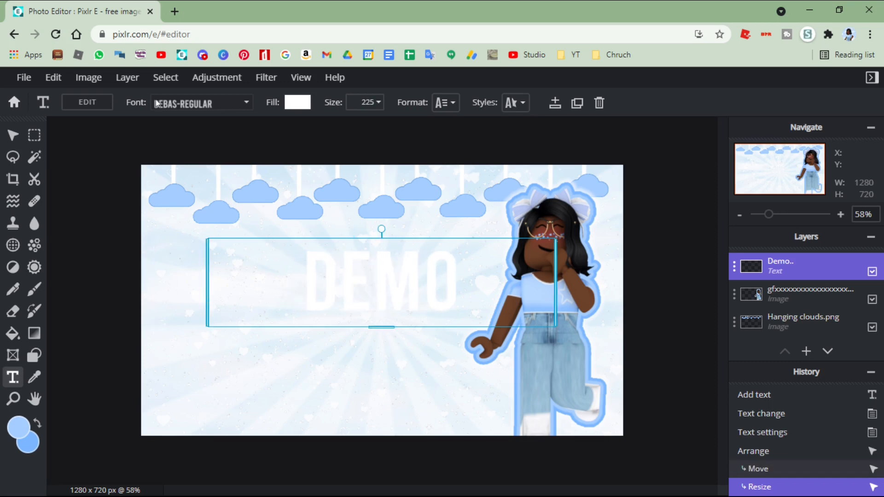
{"action": "left_click", "coordinate": [201, 103]}
{"action": "scroll", "coordinate": [223, 263], "scroll_direction": "down", "scroll_amount": 5}
{"action": "scroll", "coordinate": [223, 263], "scroll_direction": "down", "scroll_amount": 8}
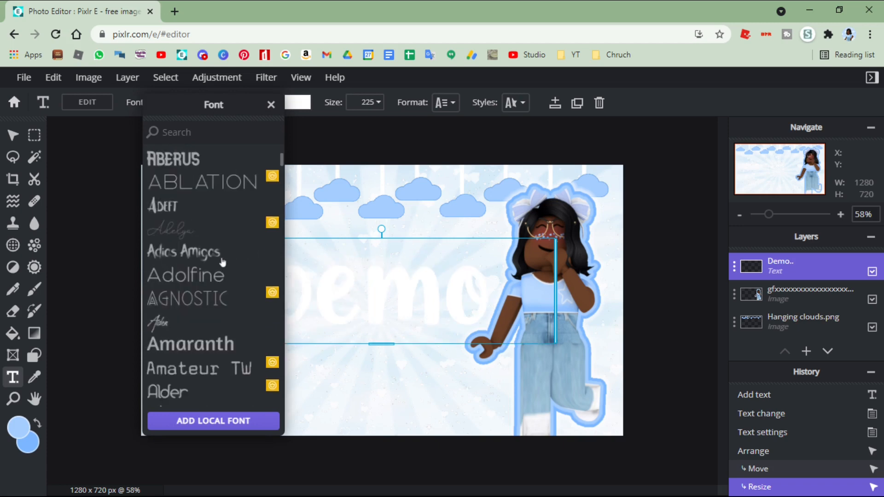
{"action": "scroll", "coordinate": [188, 212], "scroll_direction": "up", "scroll_amount": 12}
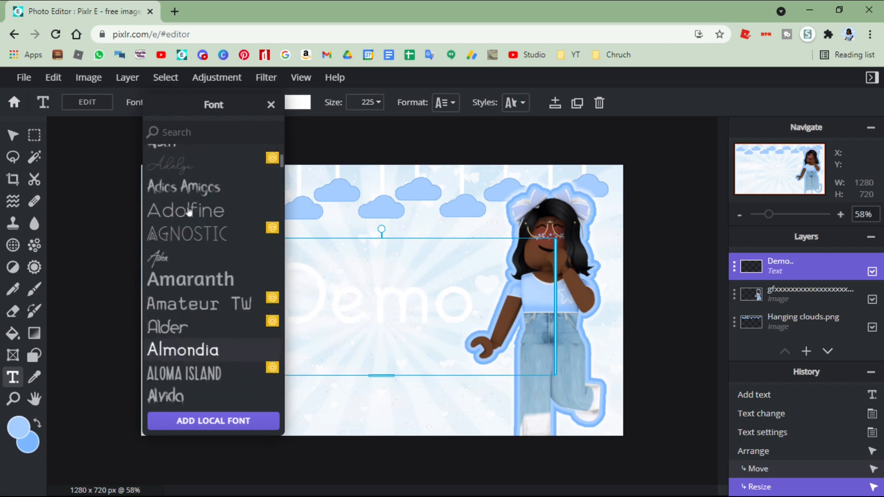
- Enlarge the Demo text to size 305 and move it up and left beneath the hanging clouds
{"action": "left_click_drag", "start_coordinate": [358, 314], "coordinate": [337, 307]}
{"action": "left_click", "coordinate": [358, 102]}
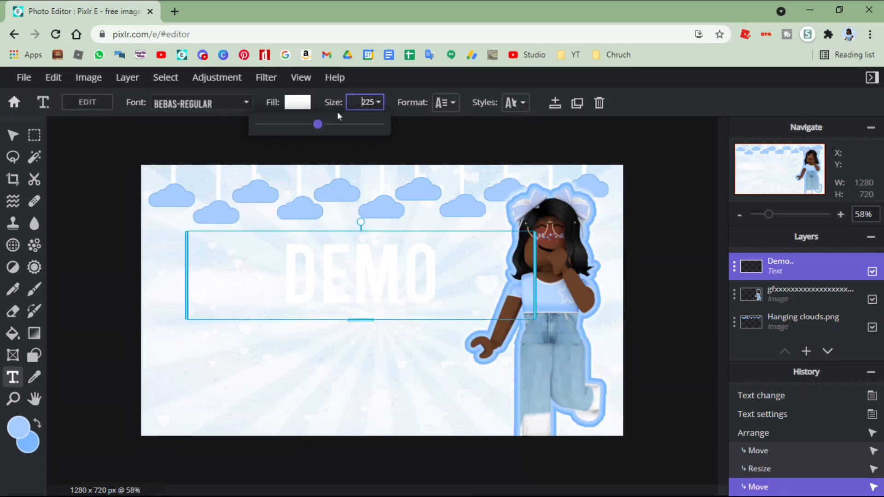
{"action": "left_click_drag", "start_coordinate": [322, 125], "coordinate": [324, 125]}
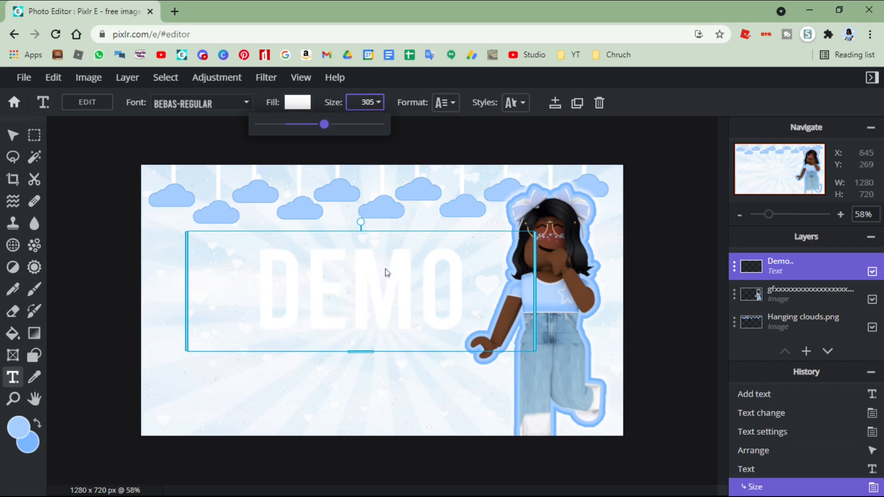
{"action": "left_click", "coordinate": [345, 271]}
- Try the Circle and Half curves on the Demo text, bend it into a slight upward Arc, and move it to about X 58, Y 99
{"action": "left_click", "coordinate": [515, 102]}
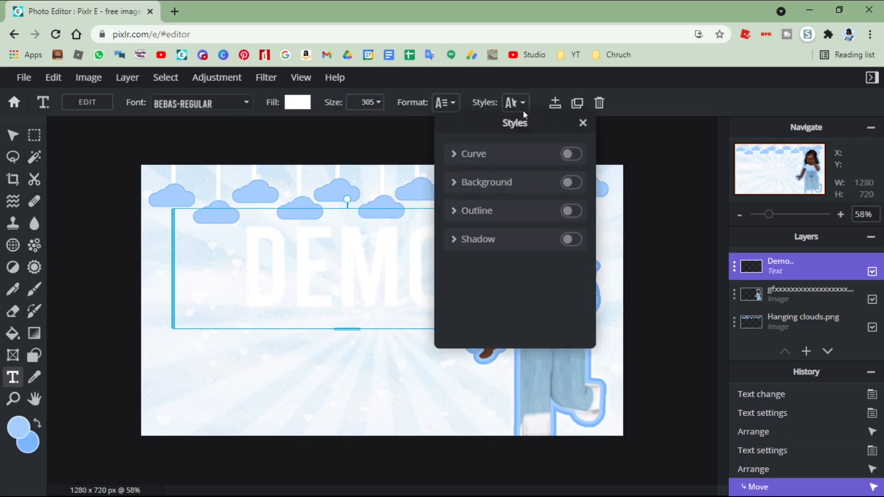
{"action": "left_click", "coordinate": [508, 157]}
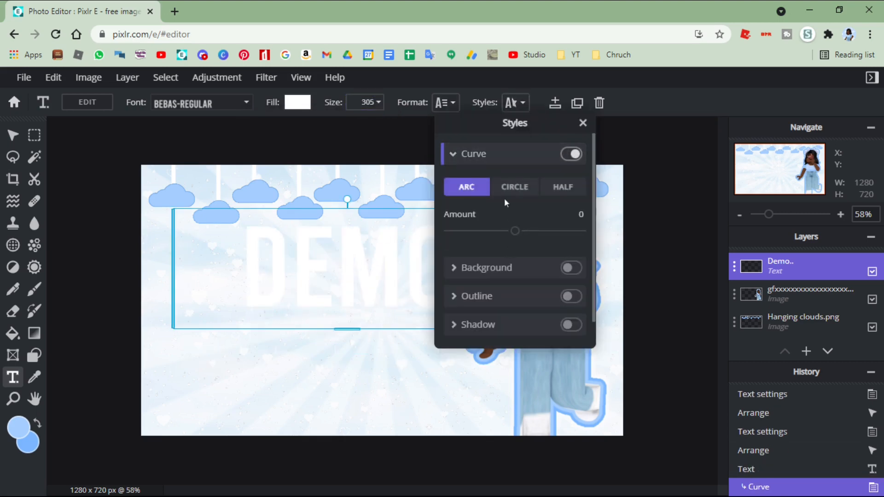
{"action": "left_click", "coordinate": [510, 188]}
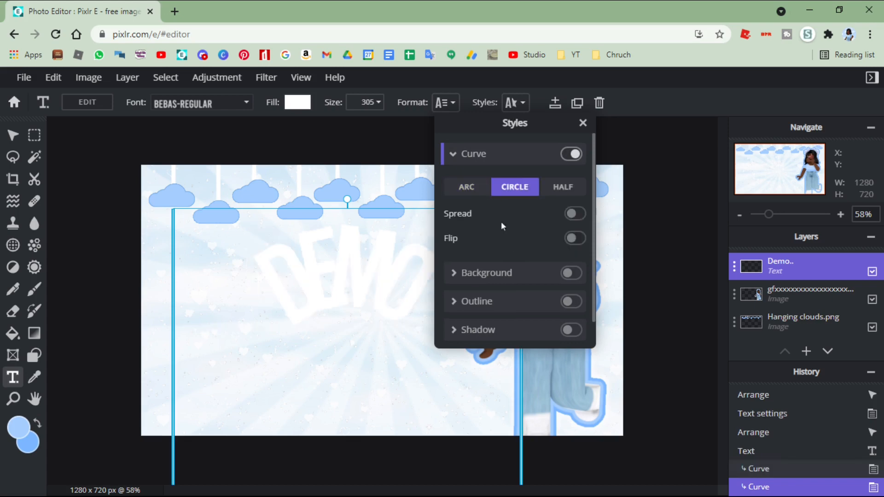
{"action": "left_click", "coordinate": [563, 187]}
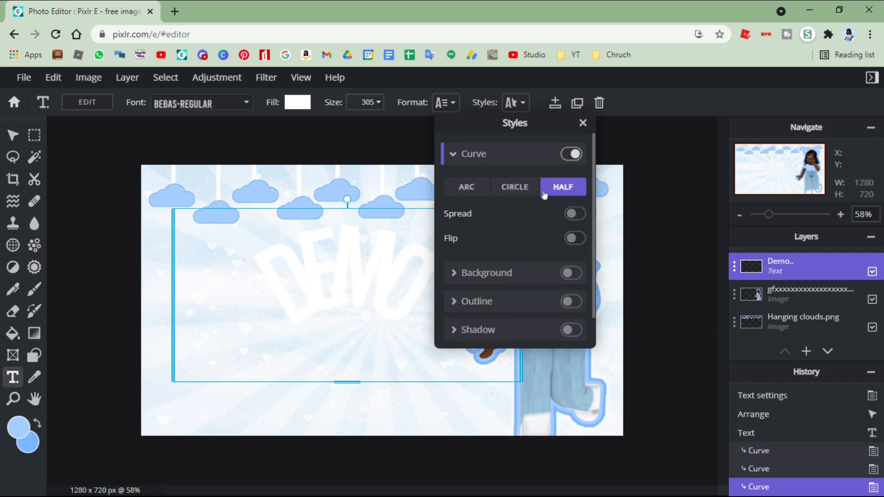
{"action": "left_click", "coordinate": [485, 186]}
{"action": "left_click_drag", "start_coordinate": [516, 231], "coordinate": [539, 231]}
{"action": "left_click", "coordinate": [288, 262]}
{"action": "left_click_drag", "start_coordinate": [313, 290], "coordinate": [301, 284]}
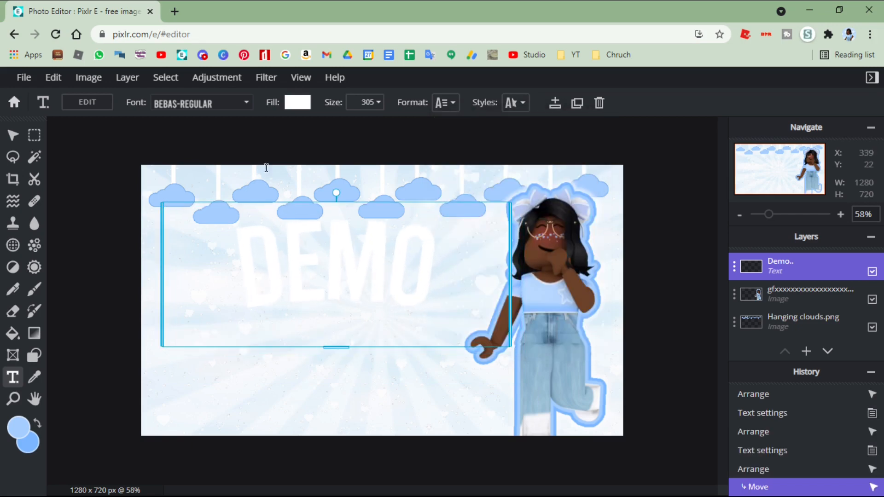
- Rasterize the Demo text layer and switch to the Arrange tool
{"action": "left_click", "coordinate": [127, 78]}
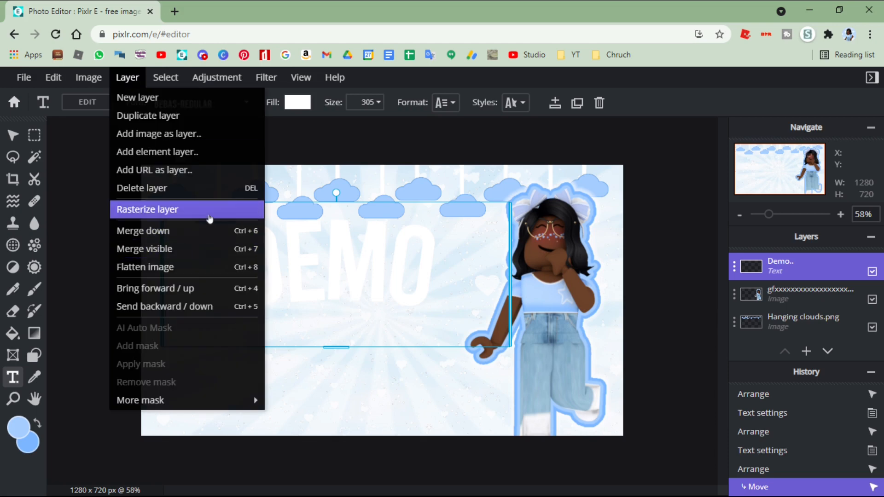
{"action": "left_click", "coordinate": [209, 208]}
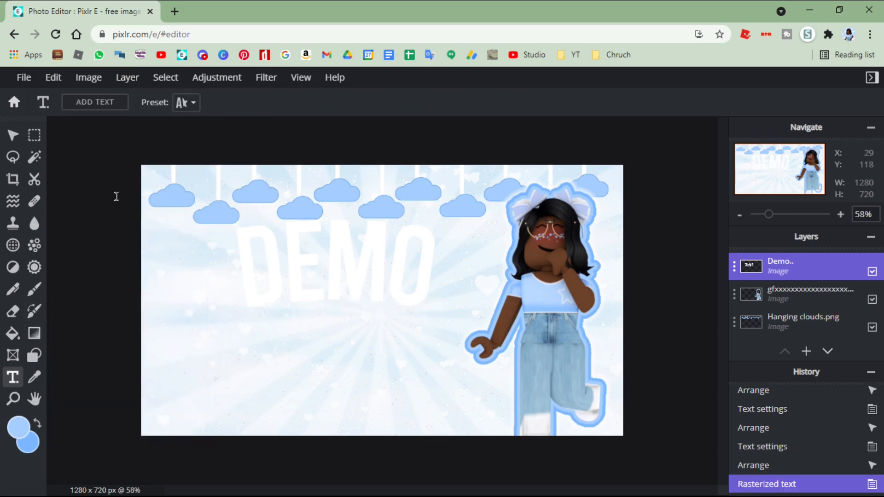
{"action": "left_click", "coordinate": [10, 136]}
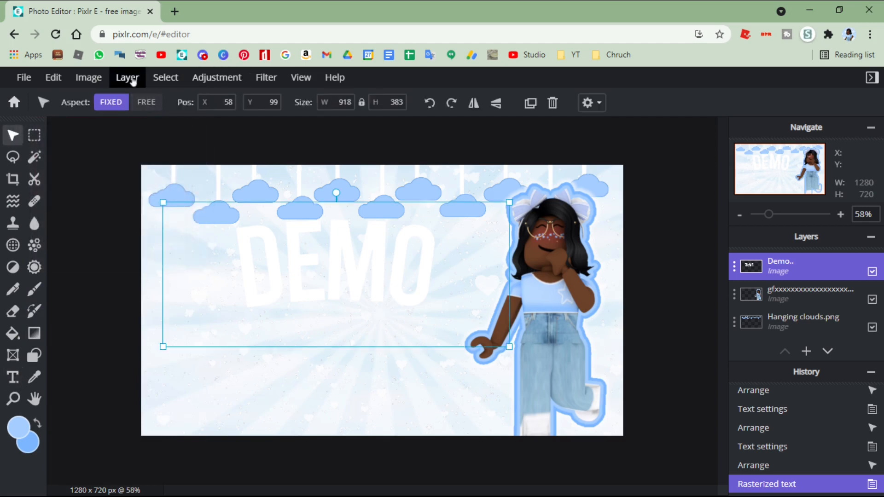
- Select the pixels of the rasterized Demo lettering and fill them with a vertical linear gradient in the two blue tones
{"action": "left_click", "coordinate": [165, 78]}
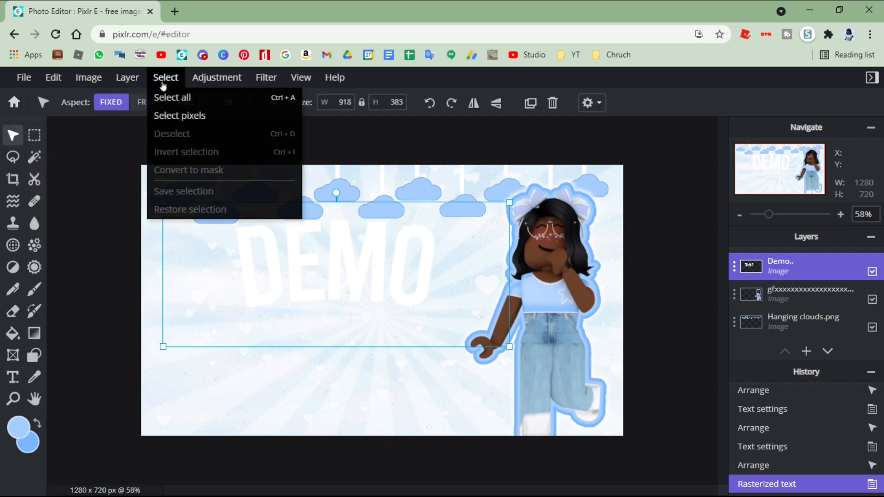
{"action": "left_click", "coordinate": [225, 116]}
{"action": "left_click", "coordinate": [34, 333]}
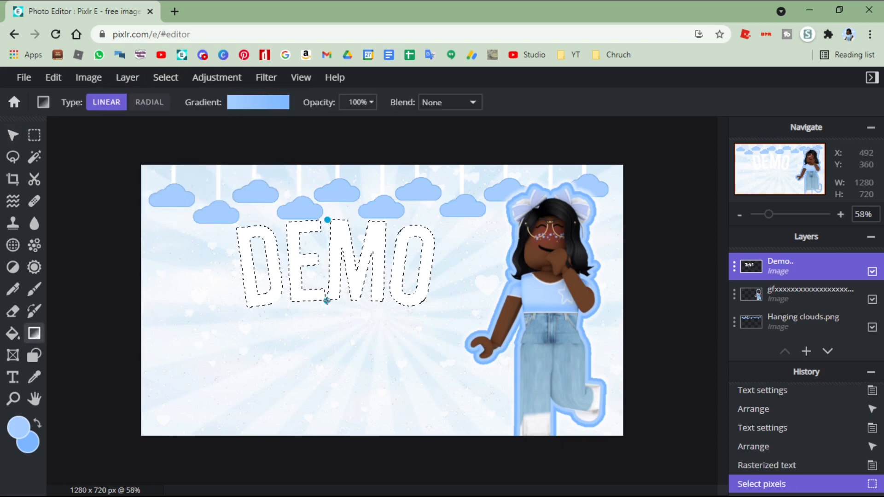
{"action": "left_click_drag", "start_coordinate": [327, 300], "coordinate": [339, 212]}
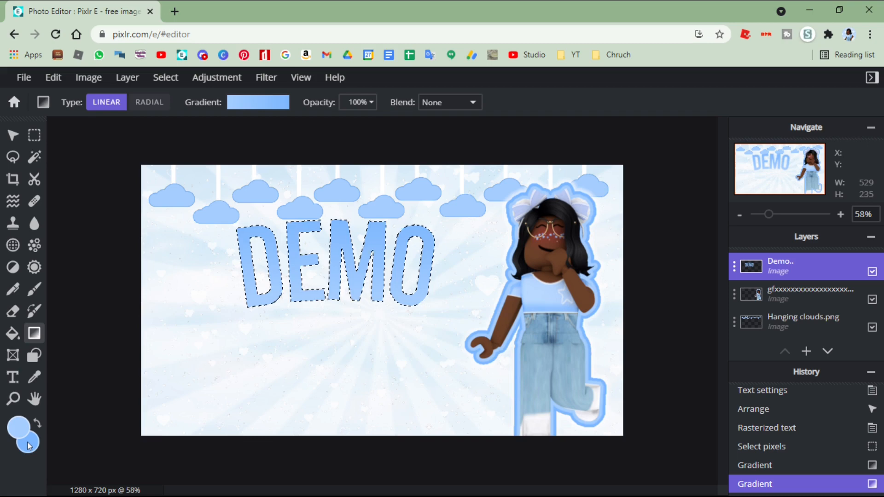
- Add a middle stop to the blue gradient, browse the presets, and switch to the multicolor rainbow preset running from blue through red to green
{"action": "left_click", "coordinate": [252, 104]}
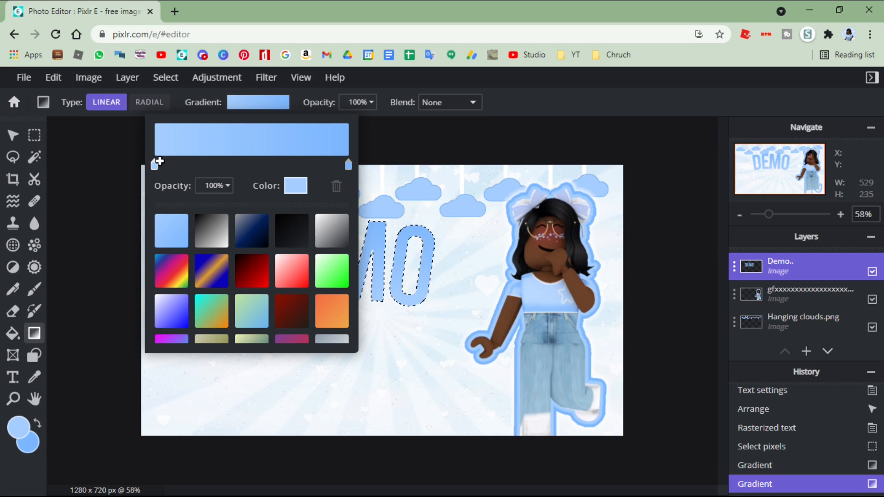
{"action": "left_click_drag", "start_coordinate": [162, 160], "coordinate": [243, 170]}
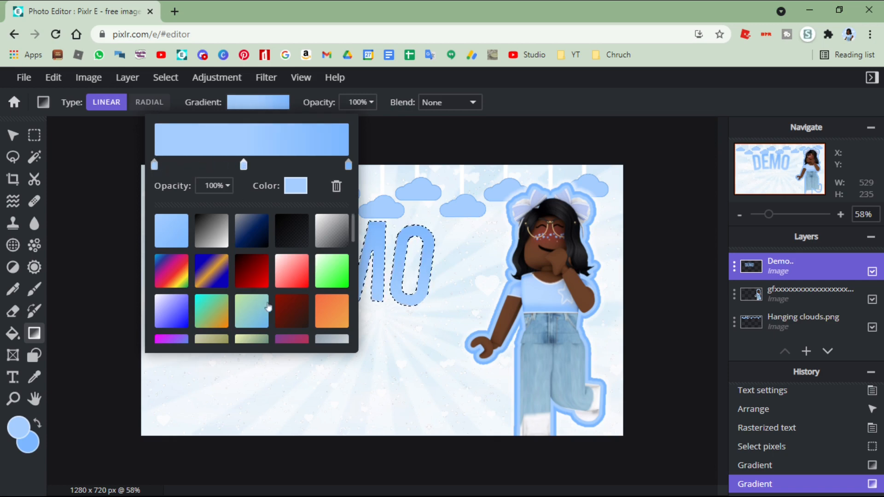
{"action": "scroll", "coordinate": [271, 308], "scroll_direction": "down", "scroll_amount": 3}
{"action": "scroll", "coordinate": [264, 274], "scroll_direction": "down", "scroll_amount": 3}
{"action": "scroll", "coordinate": [175, 249], "scroll_direction": "up", "scroll_amount": 5}
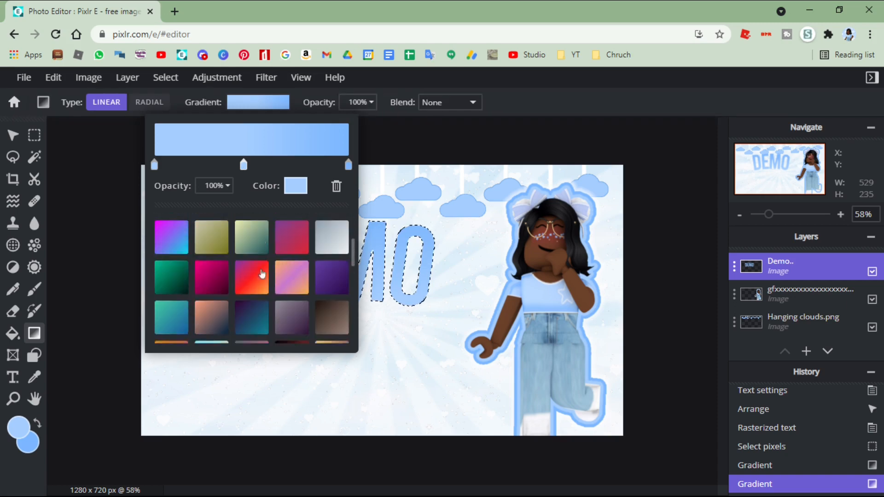
{"action": "scroll", "coordinate": [175, 249], "scroll_direction": "up", "scroll_amount": 2}
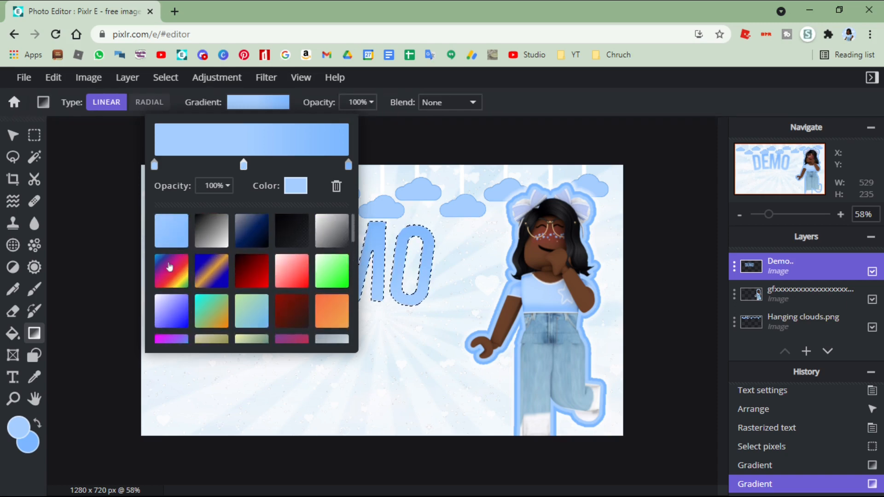
{"action": "left_click", "coordinate": [170, 268]}
{"action": "left_click", "coordinate": [362, 180]}
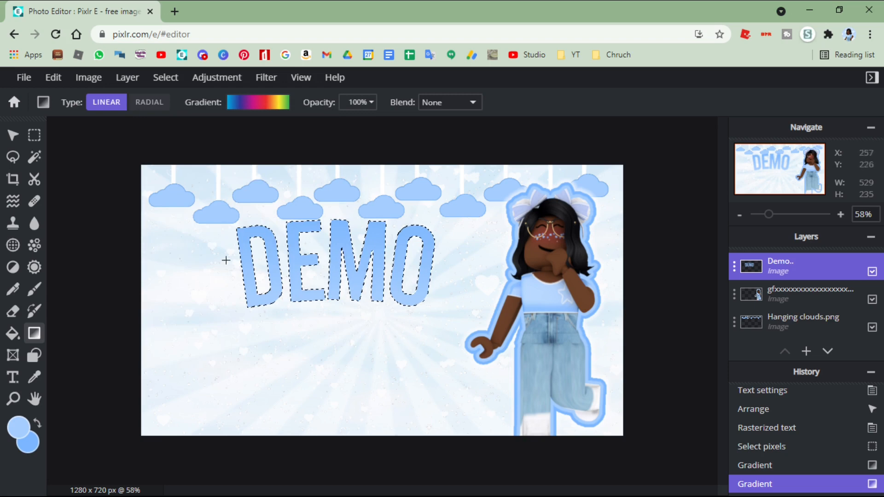
- Try the rainbow gradient and the blue-orange-blue preset horizontally across the selected Demo lettering
{"action": "left_click_drag", "start_coordinate": [187, 275], "coordinate": [445, 243]}
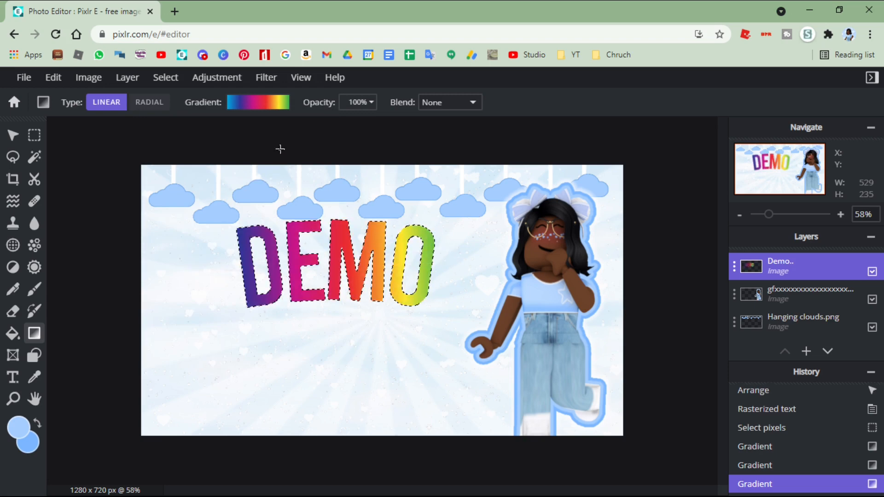
{"action": "left_click", "coordinate": [258, 102]}
{"action": "left_click", "coordinate": [227, 276]}
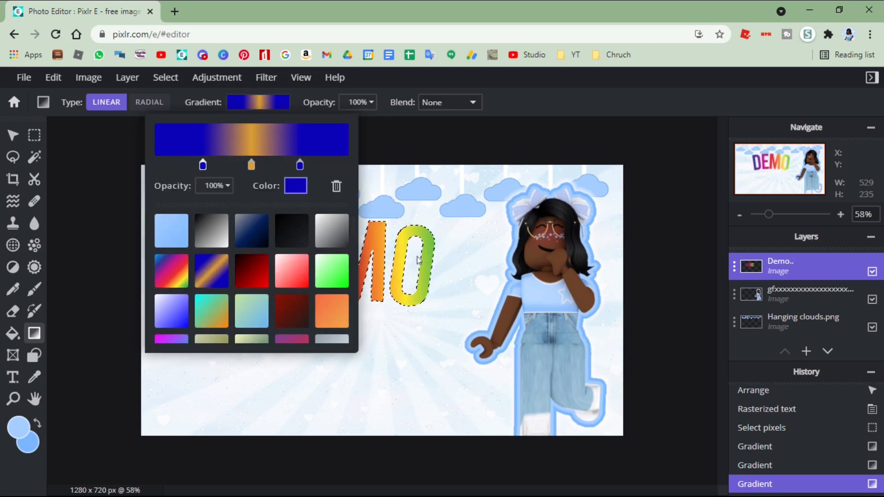
{"action": "left_click_drag", "start_coordinate": [217, 239], "coordinate": [466, 223]}
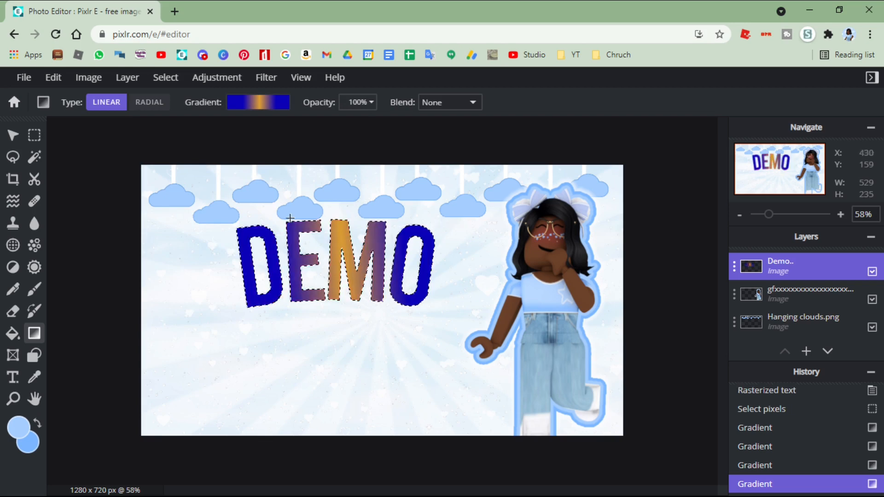
- Refill the selected Demo lettering with the two-tone light blue gradient preset, ending with a vertical fill
{"action": "left_click", "coordinate": [256, 103]}
{"action": "left_click", "coordinate": [174, 247]}
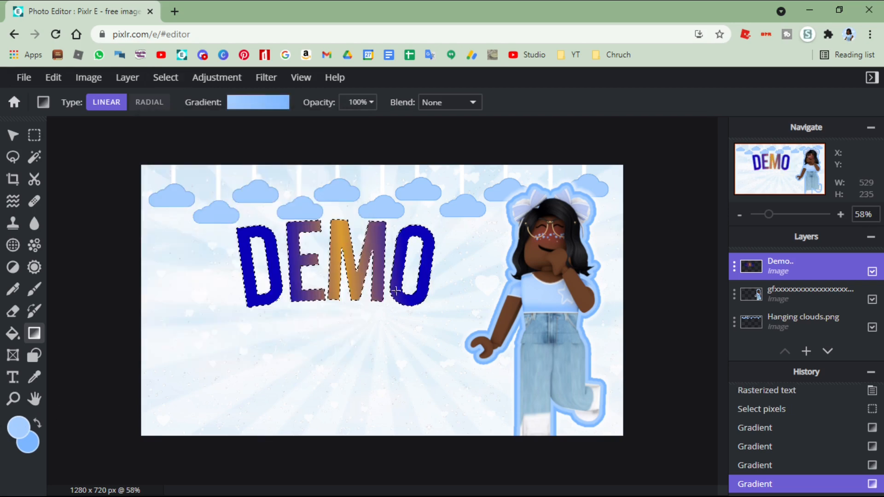
{"action": "left_click_drag", "start_coordinate": [222, 273], "coordinate": [485, 269]}
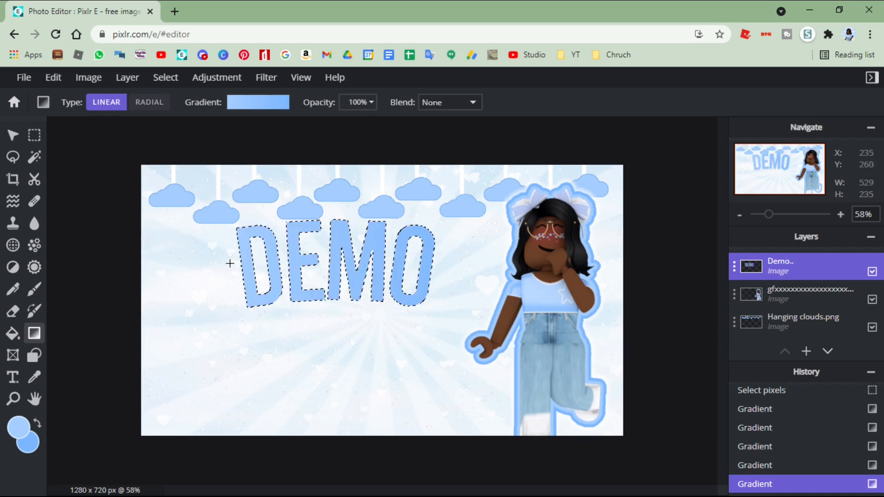
{"action": "left_click_drag", "start_coordinate": [230, 263], "coordinate": [467, 268]}
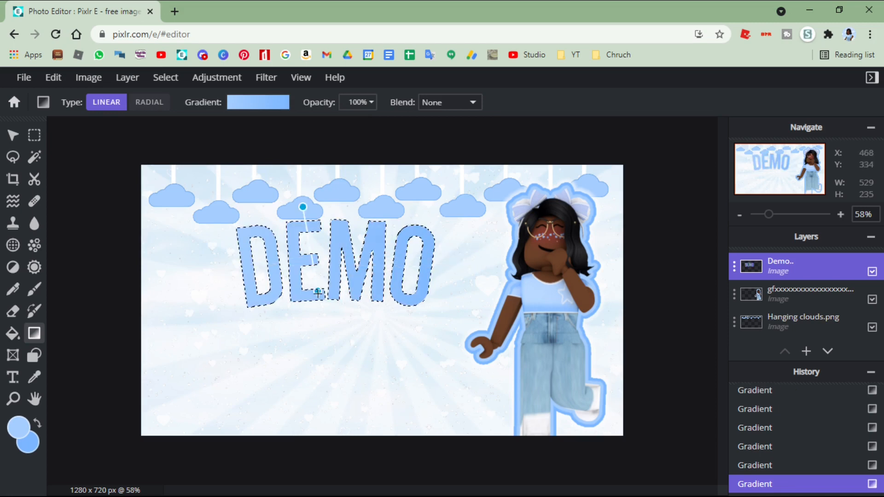
{"action": "left_click_drag", "start_coordinate": [332, 302], "coordinate": [331, 226]}
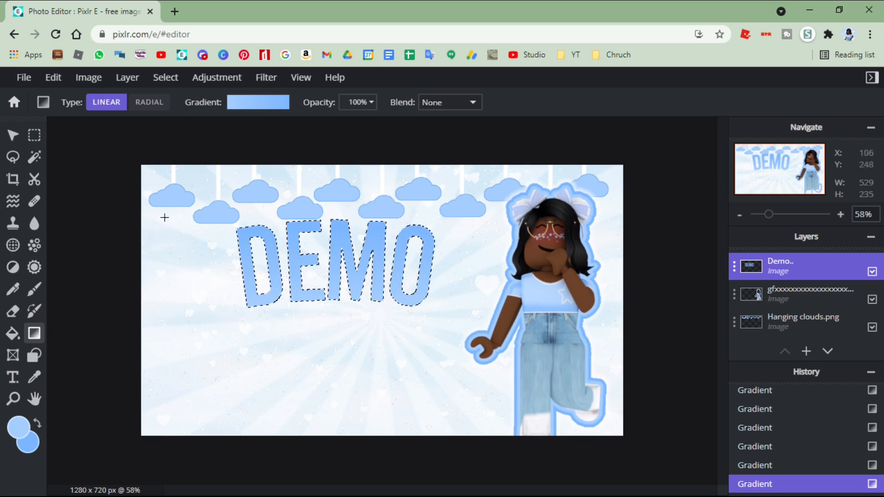
- Deselect the lettering and move the Demo layer slightly up and left to about X 49, Y 94
{"action": "key", "text": "ctrl+d"}
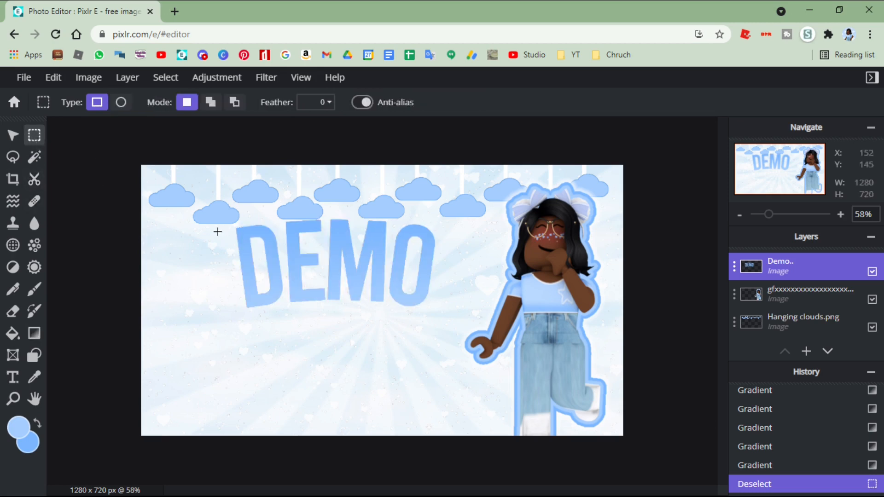
{"action": "left_click", "coordinate": [12, 136]}
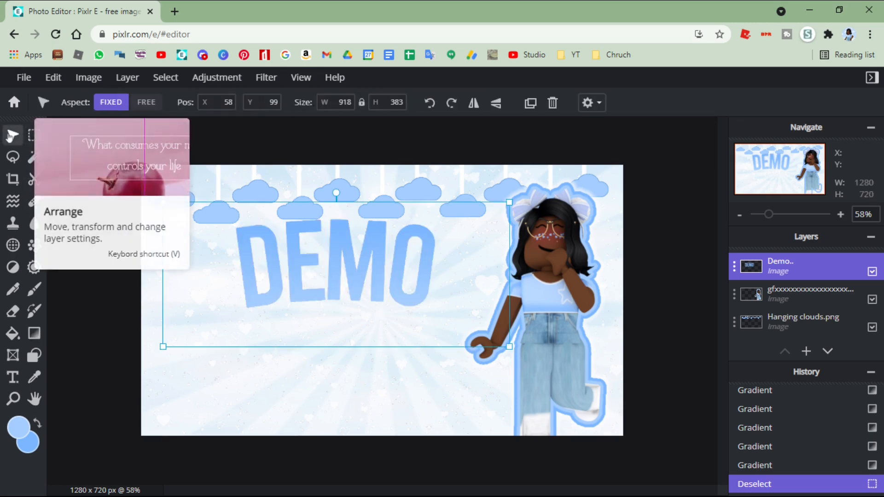
{"action": "left_click_drag", "start_coordinate": [305, 254], "coordinate": [303, 252]}
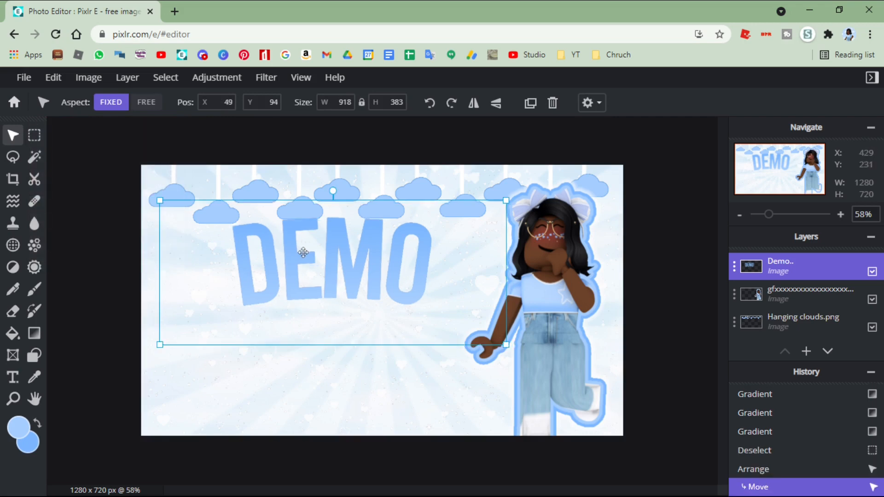
- Start a drop shadow on the Demo layer with an X offset of 13 px and a Y offset of 4 px
{"action": "left_click", "coordinate": [274, 82]}
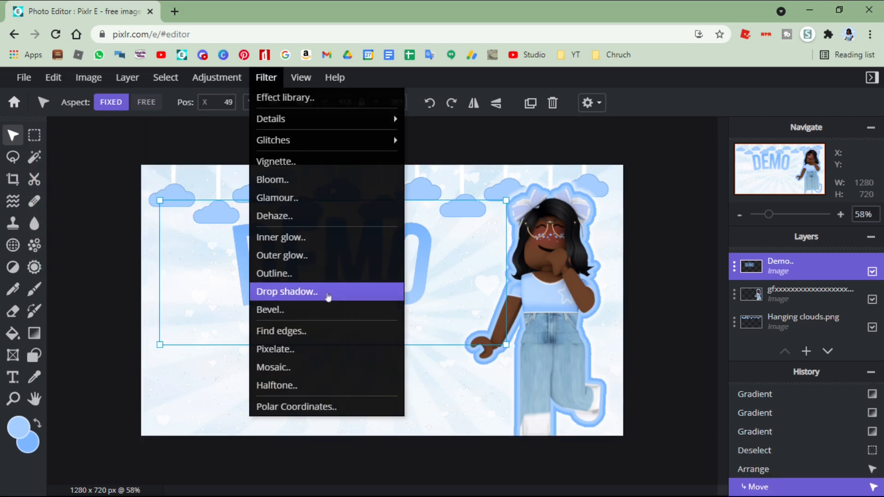
{"action": "left_click", "coordinate": [329, 295]}
{"action": "left_click_drag", "start_coordinate": [370, 147], "coordinate": [550, 164]}
{"action": "left_click_drag", "start_coordinate": [548, 364], "coordinate": [540, 364]}
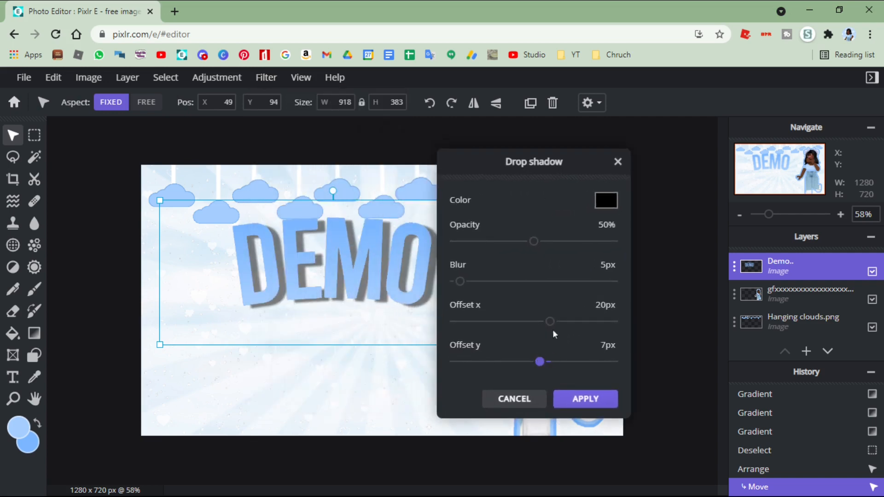
{"action": "left_click_drag", "start_coordinate": [551, 323], "coordinate": [545, 322]}
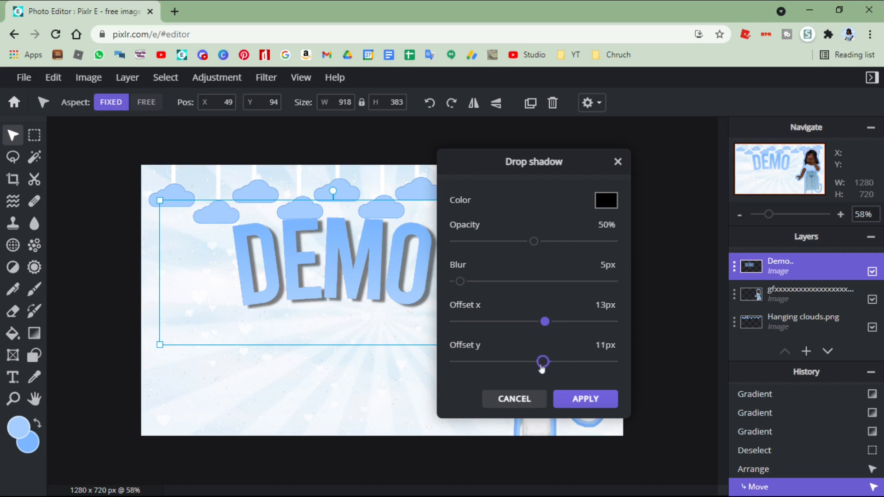
{"action": "left_click_drag", "start_coordinate": [542, 369], "coordinate": [538, 369]}
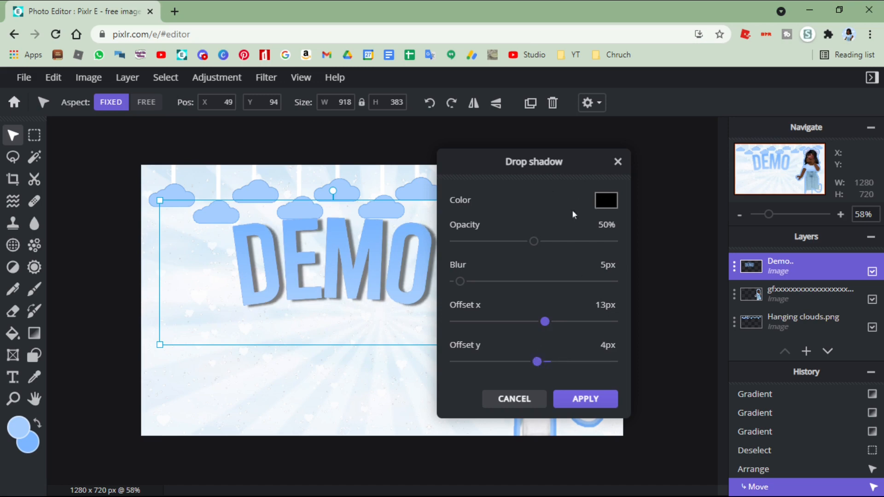
- Set the drop shadow color to light blue #8EC1FF sampled from the Demo lettering and apply the shadow
{"action": "left_click", "coordinate": [601, 204]}
{"action": "left_click", "coordinate": [306, 239]}
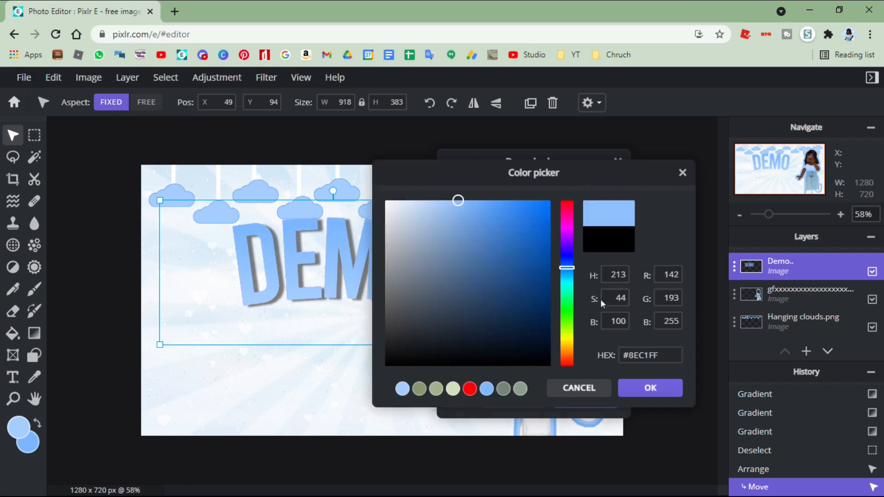
{"action": "left_click", "coordinate": [635, 385]}
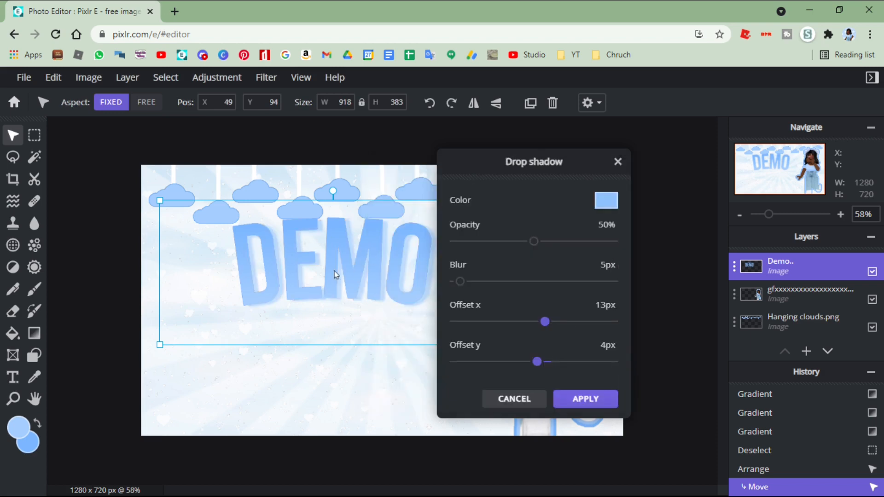
{"action": "left_click", "coordinate": [585, 399]}
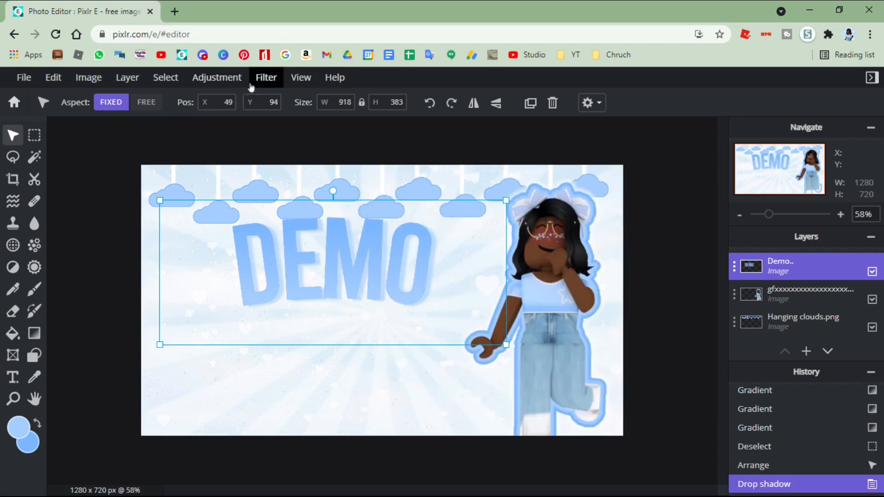
- Add a white outline of size 10 at 100% opacity around the Demo lettering
{"action": "left_click", "coordinate": [266, 77]}
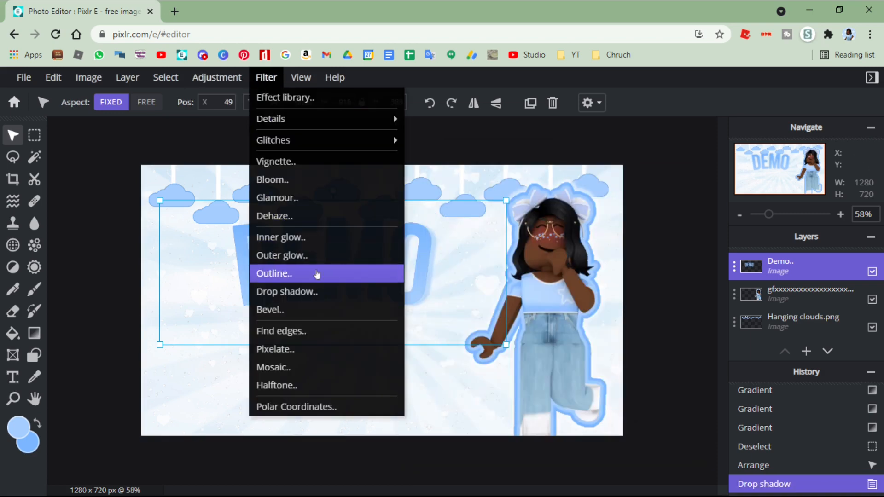
{"action": "left_click", "coordinate": [317, 274]}
{"action": "left_click", "coordinate": [629, 231]}
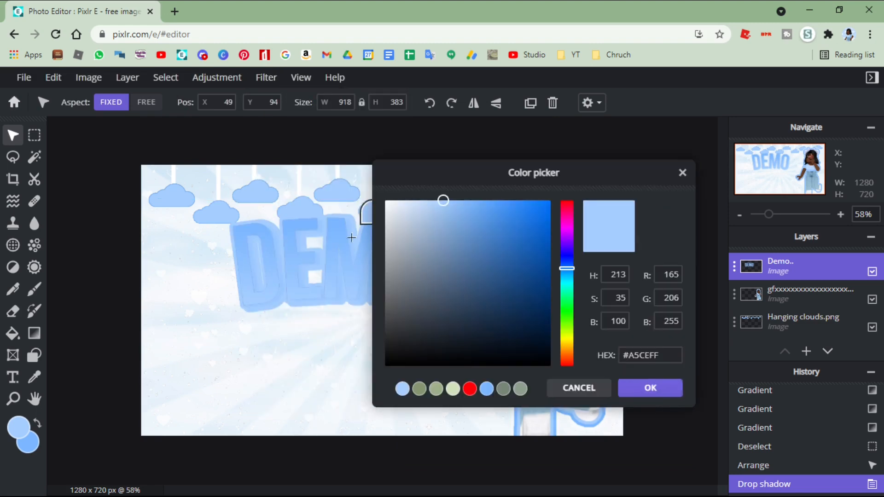
{"action": "left_click_drag", "start_coordinate": [408, 261], "coordinate": [341, 145]}
{"action": "left_click", "coordinate": [644, 393]}
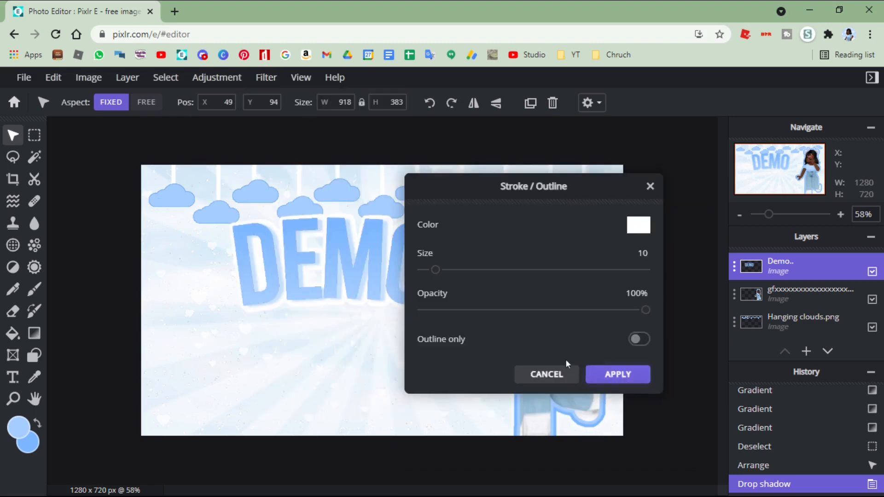
{"action": "left_click", "coordinate": [608, 368]}
- Add a second outline of size 7 in blue #7BB7FF around the Demo lettering and move the layer to about X 32, Y 100
{"action": "left_click", "coordinate": [267, 78]}
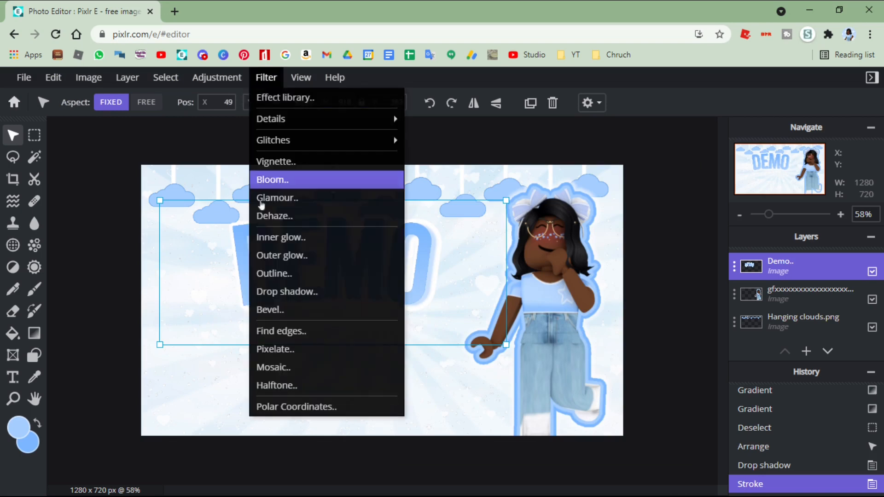
{"action": "left_click", "coordinate": [302, 275]}
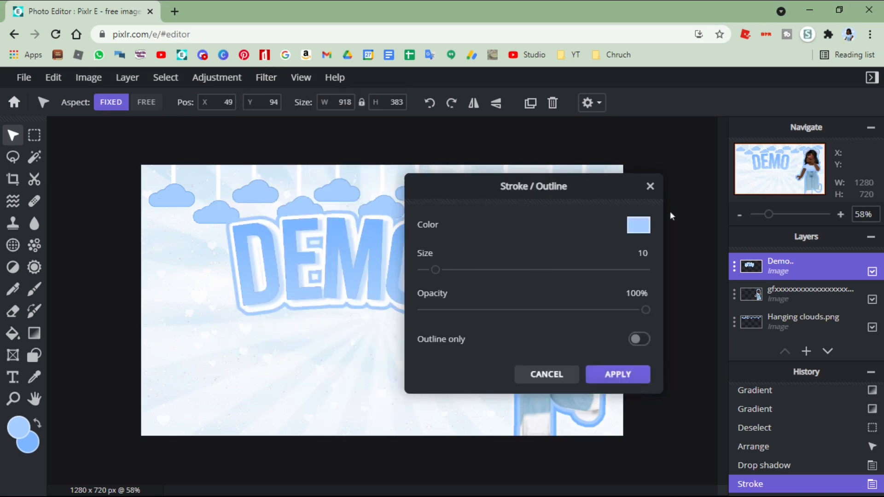
{"action": "left_click", "coordinate": [640, 224]}
{"action": "left_click", "coordinate": [486, 390]}
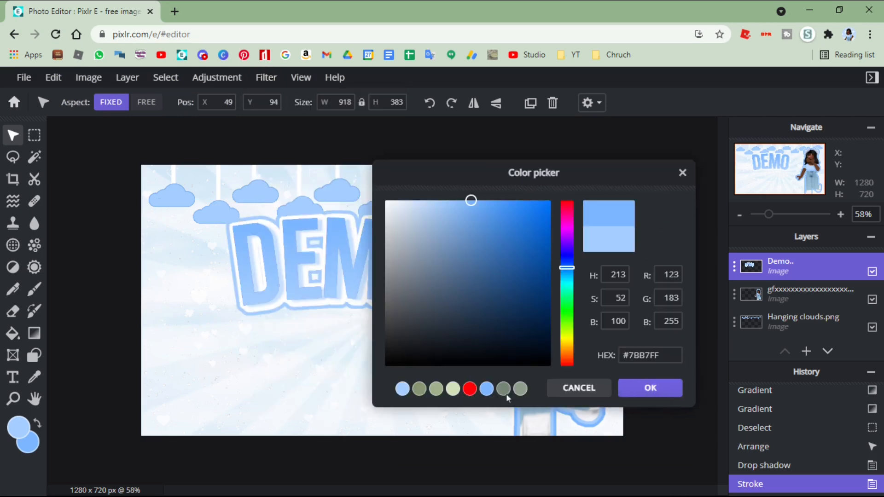
{"action": "left_click", "coordinate": [663, 384]}
{"action": "left_click_drag", "start_coordinate": [436, 271], "coordinate": [433, 276]}
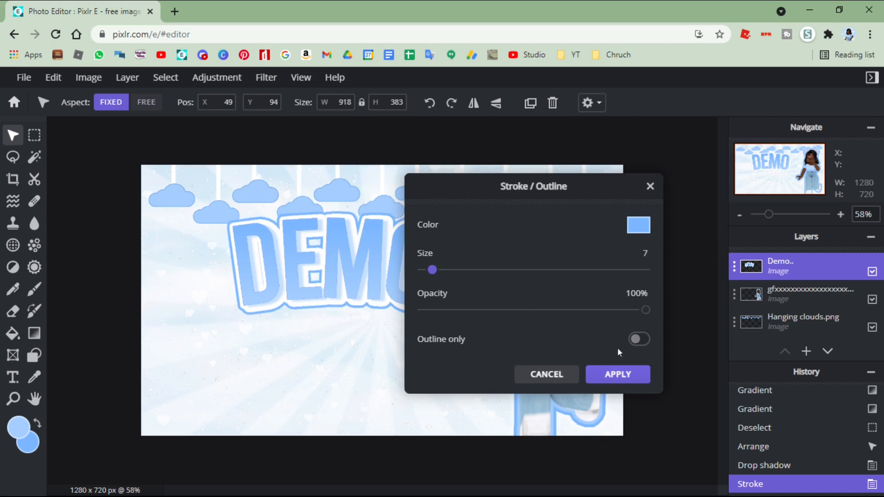
{"action": "left_click", "coordinate": [618, 374]}
{"action": "left_click_drag", "start_coordinate": [307, 370], "coordinate": [296, 372]}
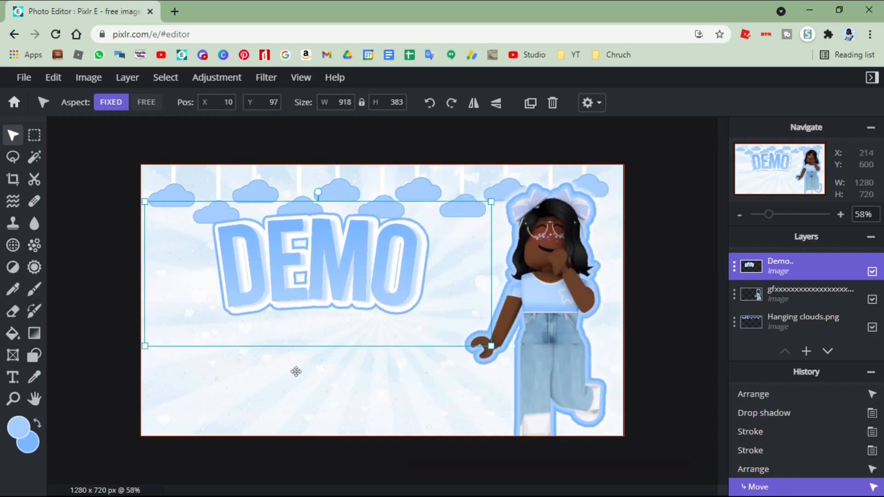
{"action": "left_click_drag", "start_coordinate": [282, 302], "coordinate": [290, 303]}
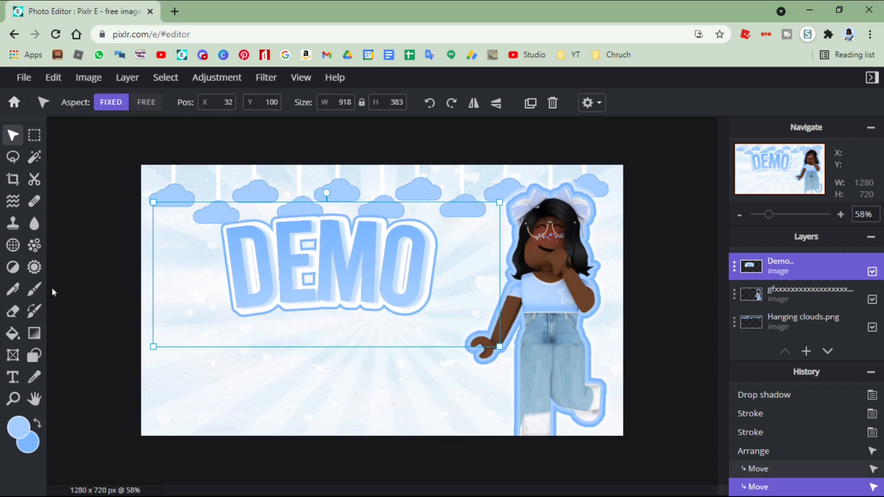
- Add a new text layer reading "thumbnail" and place it underneath the Demo lettering
{"action": "left_click", "coordinate": [9, 384]}
{"action": "left_click", "coordinate": [542, 251]}
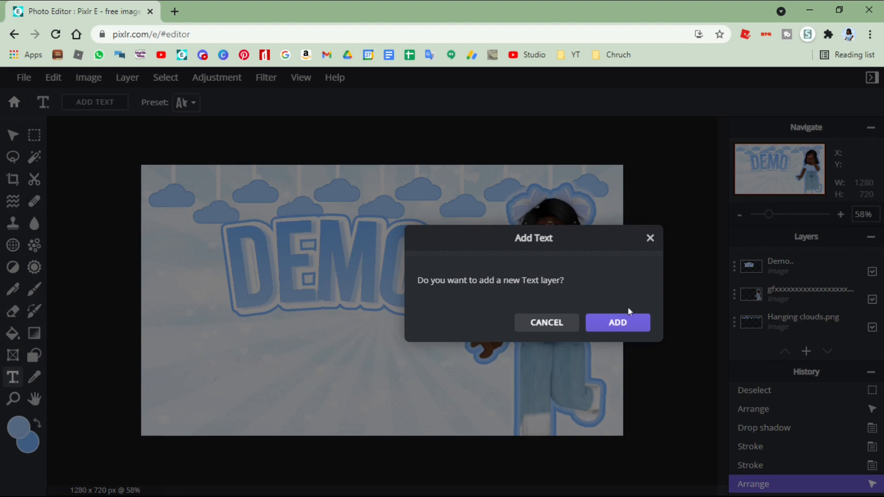
{"action": "left_click", "coordinate": [618, 323]}
{"action": "key", "text": "BackSpace"}
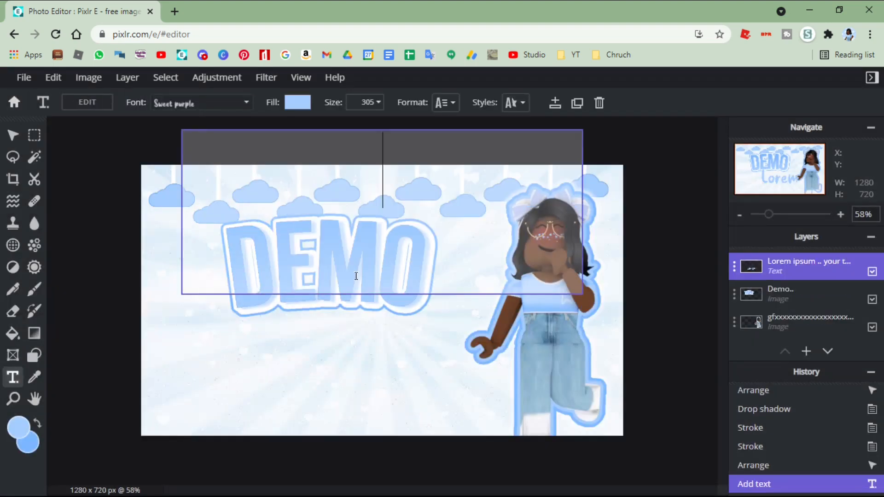
{"action": "type", "text": "thumbnail"}
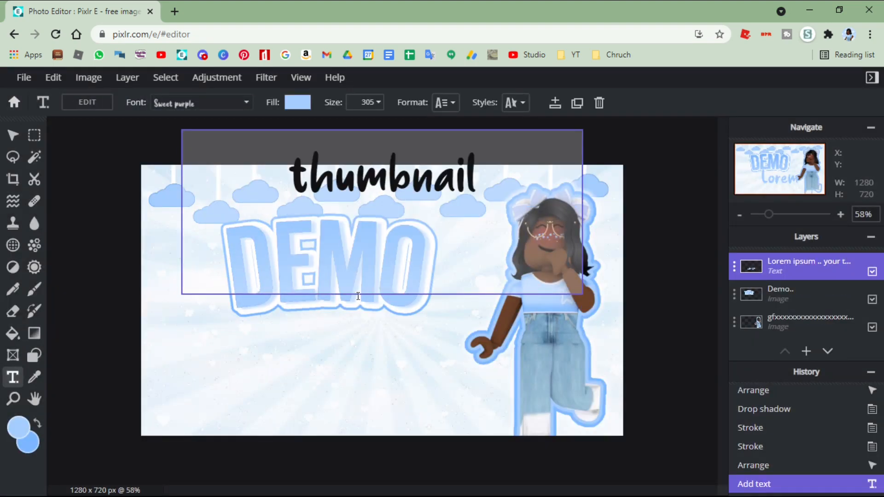
{"action": "left_click_drag", "start_coordinate": [357, 296], "coordinate": [318, 371]}
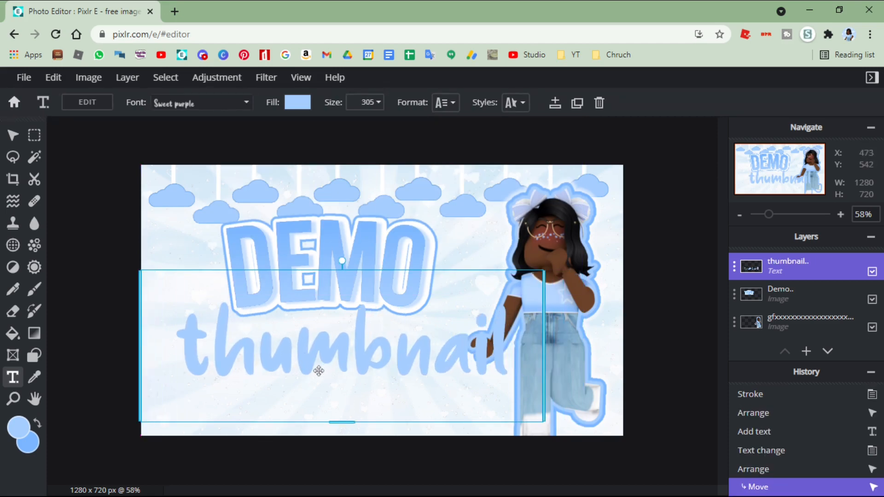
- Change the thumbnail text to the Doubledecker font and set its size to 210
{"action": "left_click", "coordinate": [210, 108]}
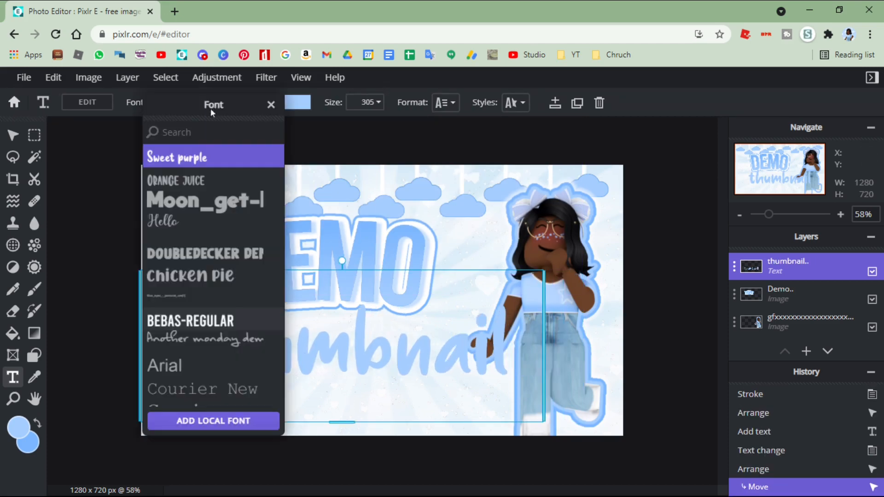
{"action": "left_click", "coordinate": [203, 255]}
{"action": "left_click", "coordinate": [368, 100]}
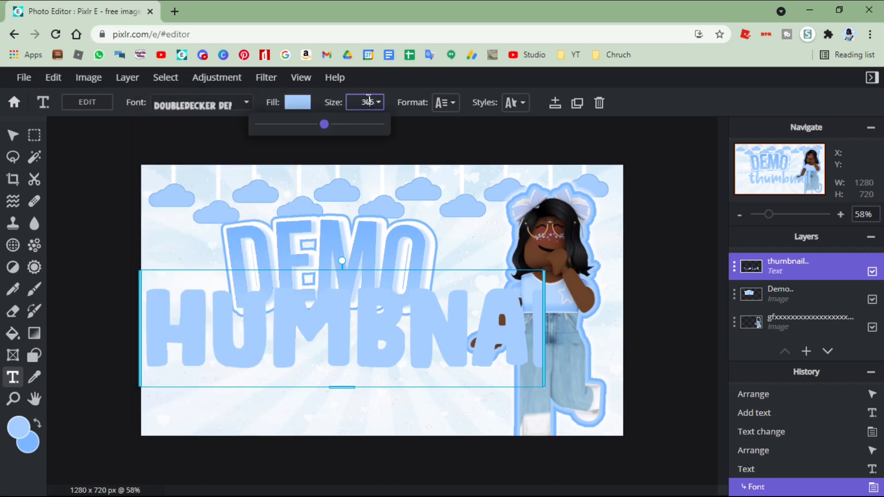
{"action": "left_click_drag", "start_coordinate": [324, 123], "coordinate": [316, 124]}
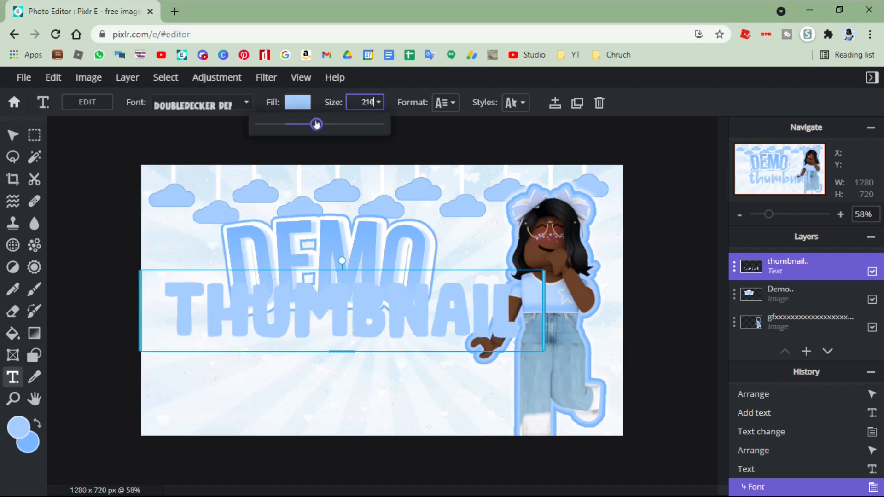
- Move the thumbnail text down just below the Demo lettering and fill it with the deeper blue swatch
{"action": "left_click_drag", "start_coordinate": [334, 309], "coordinate": [324, 347]}
{"action": "left_click", "coordinate": [291, 107]}
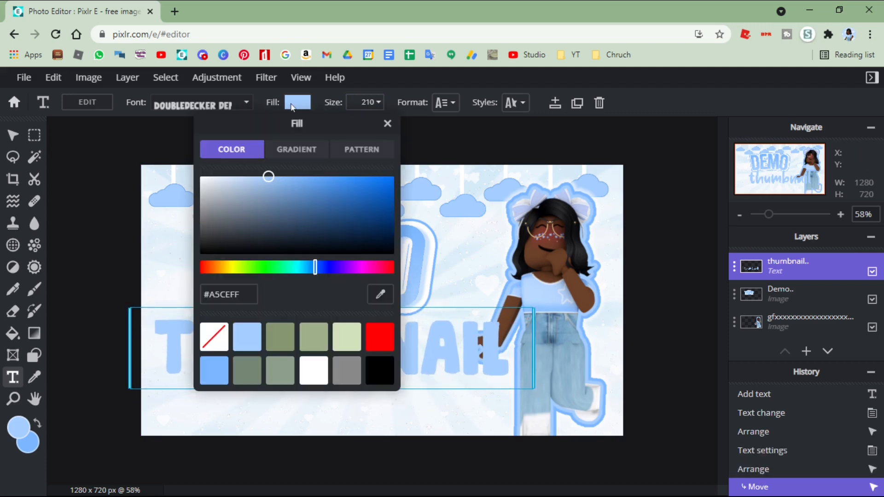
{"action": "left_click", "coordinate": [223, 376]}
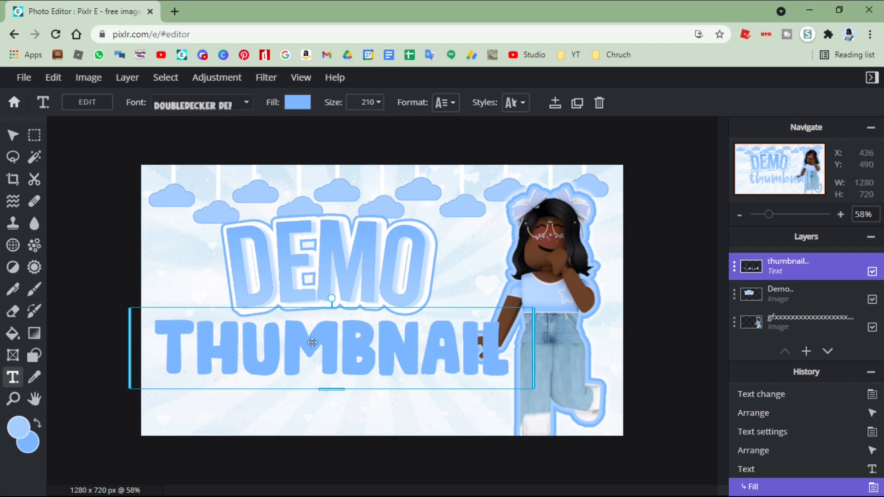
- Add an outline to the thumbnail text and set its colour to white #FFFFFF
{"action": "left_click", "coordinate": [516, 103]}
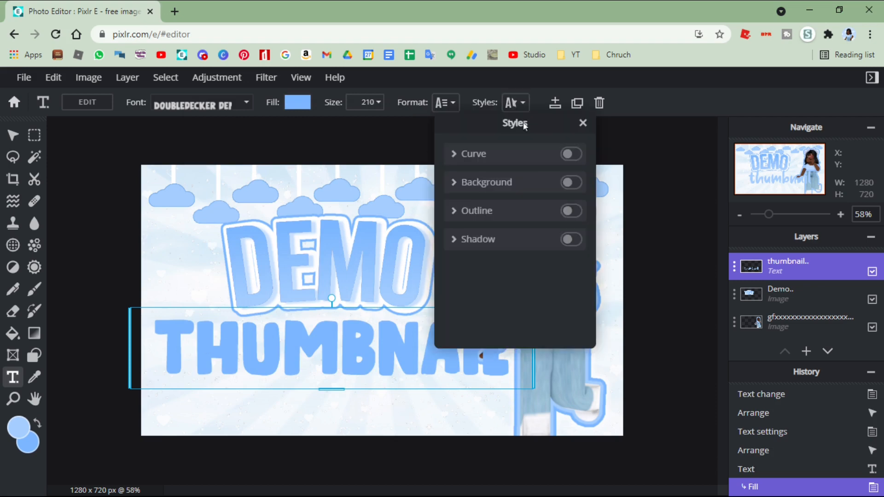
{"action": "left_click", "coordinate": [577, 218]}
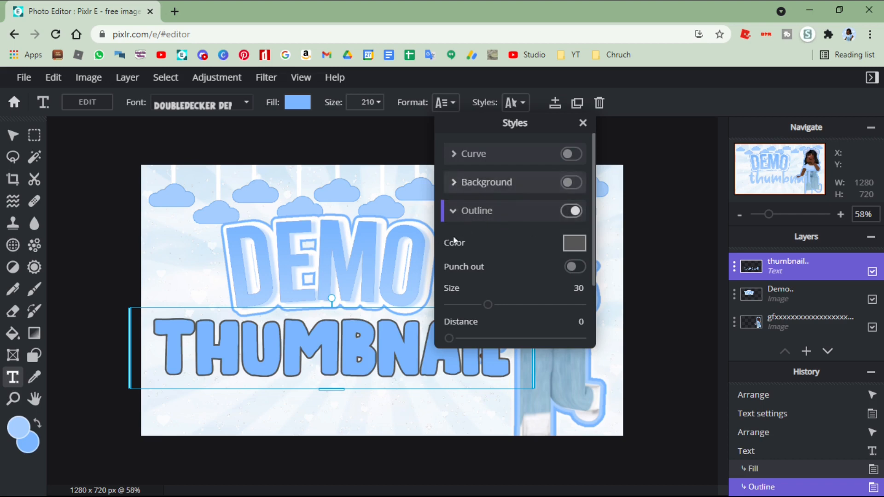
{"action": "left_click", "coordinate": [578, 248]}
{"action": "left_click_drag", "start_coordinate": [428, 226], "coordinate": [375, 179]}
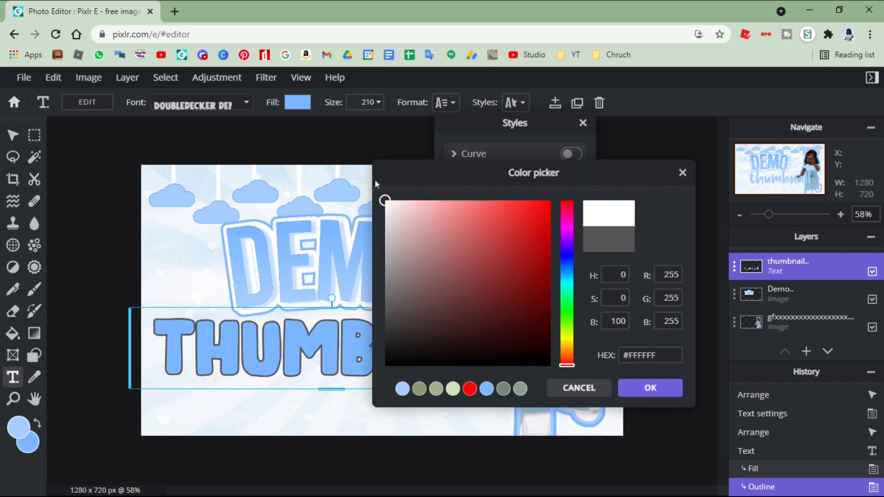
{"action": "left_click", "coordinate": [647, 388]}
- Add a shadow to the thumbnail text, nudge the text slightly up toward the Demo lettering and deselect it
{"action": "scroll", "coordinate": [500, 285], "scroll_direction": "down", "scroll_amount": 3}
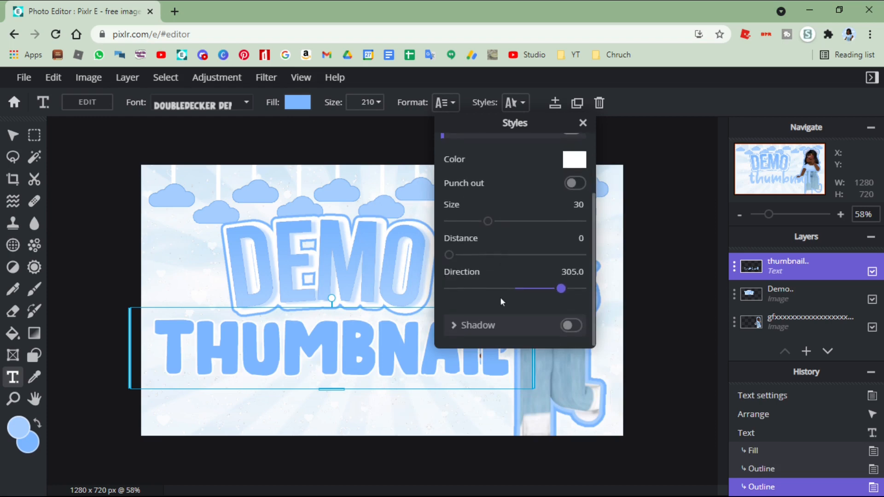
{"action": "left_click", "coordinate": [501, 328]}
{"action": "scroll", "coordinate": [500, 253], "scroll_direction": "down", "scroll_amount": 4}
{"action": "left_click", "coordinate": [237, 304]}
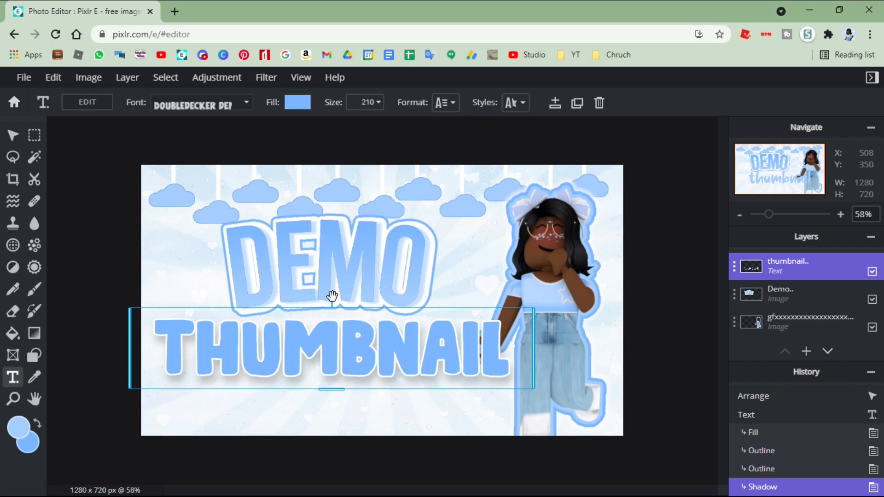
{"action": "left_click_drag", "start_coordinate": [331, 350], "coordinate": [333, 347]}
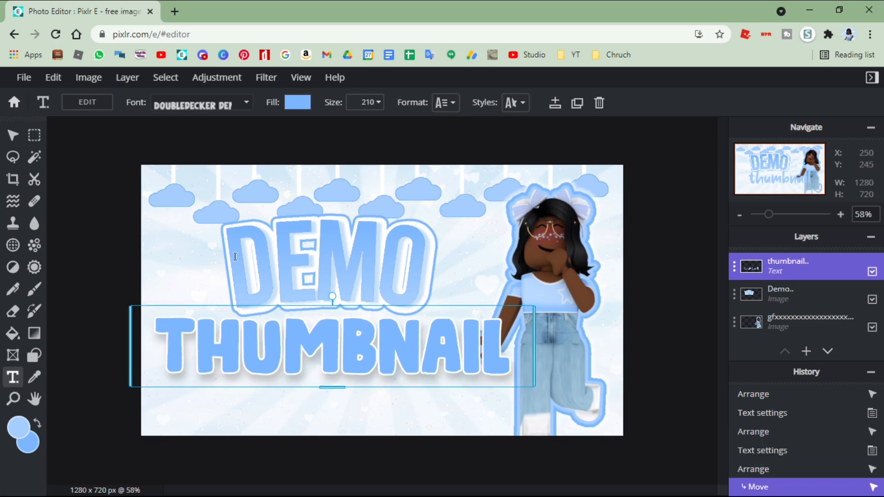
{"action": "left_click", "coordinate": [369, 243]}
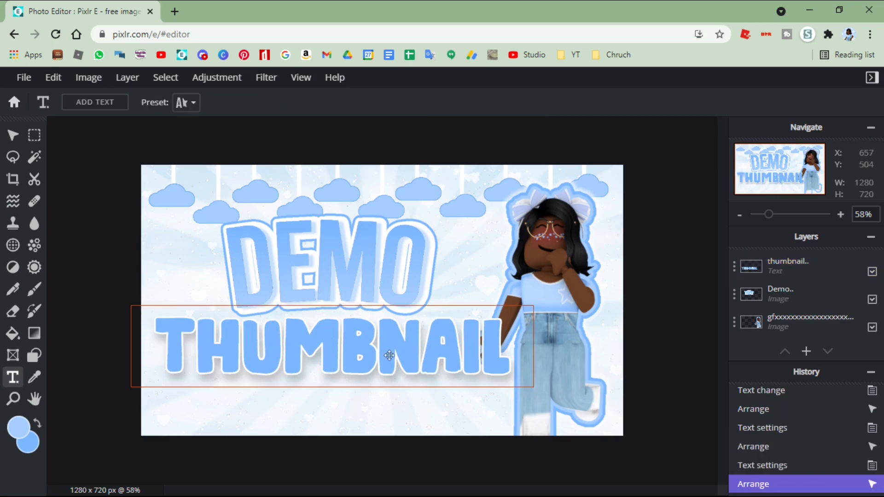
- Add a new empty layer above the thumbnail text and set the Shape tool to draw mode
{"action": "left_click", "coordinate": [10, 135]}
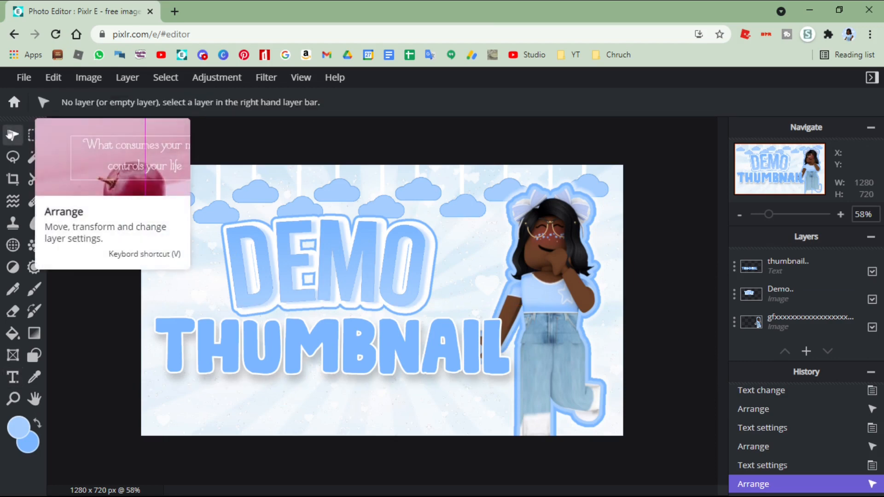
{"action": "left_click", "coordinate": [805, 352]}
{"action": "left_click", "coordinate": [413, 279]}
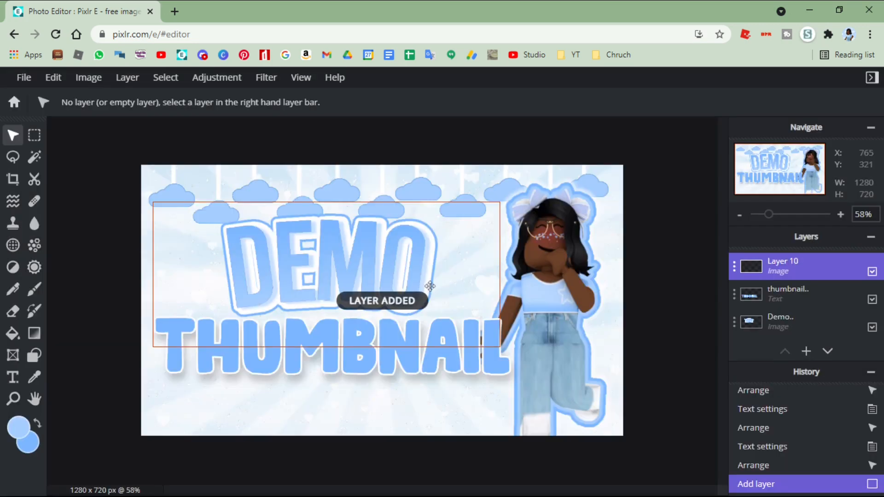
{"action": "left_click", "coordinate": [33, 356]}
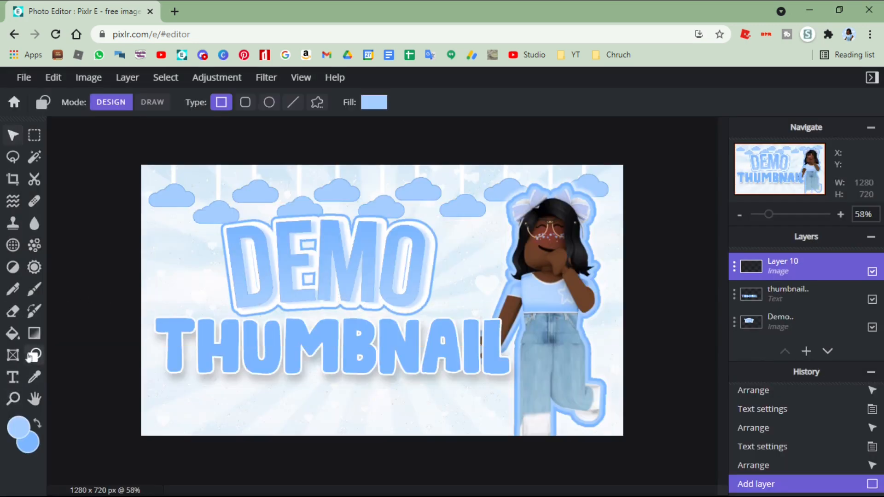
{"action": "left_click", "coordinate": [161, 103]}
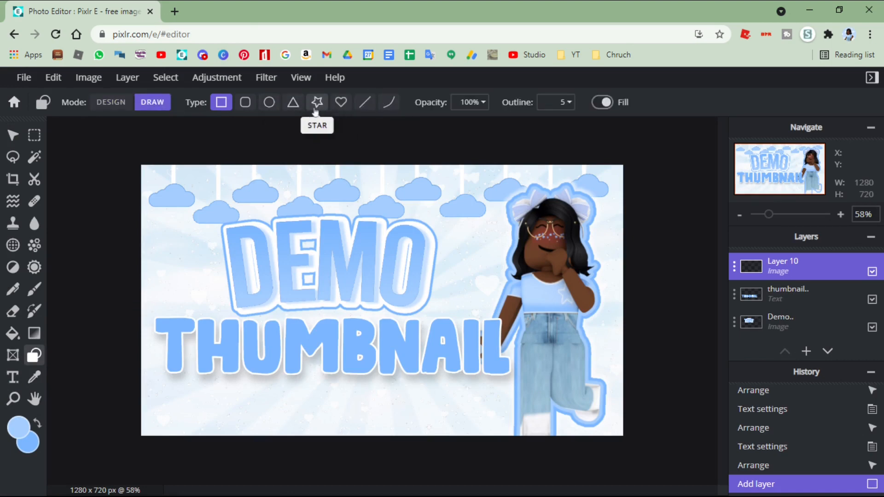
- Try out a heart, a triangle and a circle shape on the new layer, undoing each one
{"action": "left_click", "coordinate": [341, 102]}
{"action": "left_click_drag", "start_coordinate": [219, 178], "coordinate": [227, 192]}
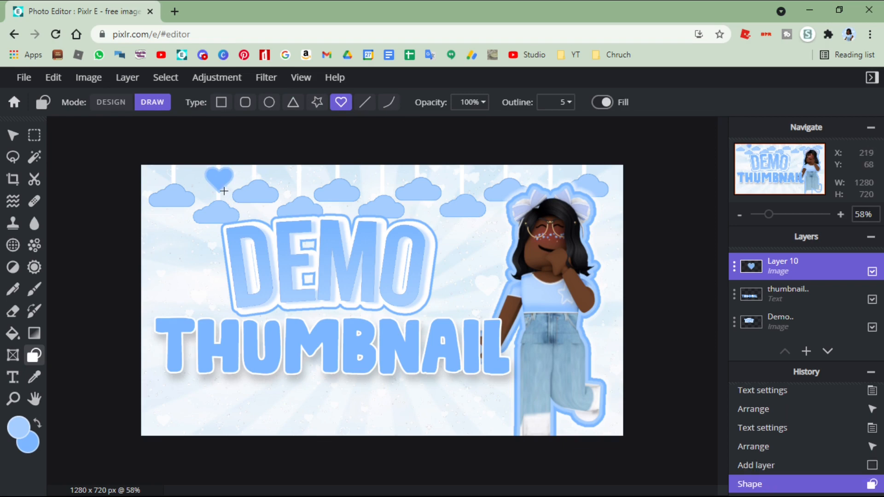
{"action": "key", "text": "ctrl+z"}
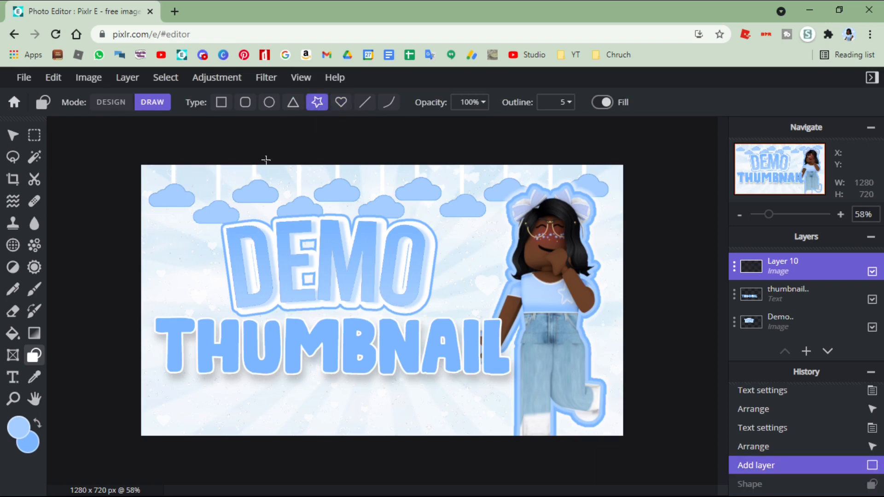
{"action": "left_click", "coordinate": [293, 102]}
{"action": "left_click_drag", "start_coordinate": [235, 196], "coordinate": [215, 210]}
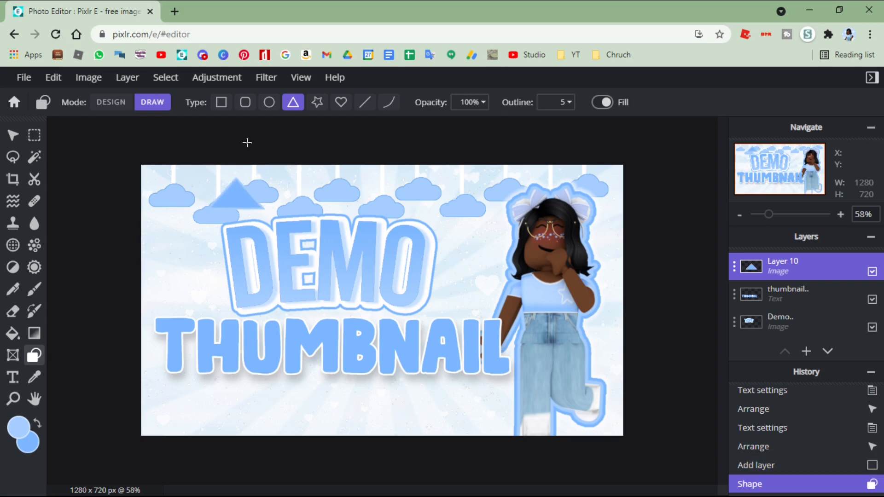
{"action": "key", "text": "ctrl+z"}
{"action": "left_click", "coordinate": [269, 103]}
{"action": "left_click_drag", "start_coordinate": [175, 233], "coordinate": [192, 254]}
{"action": "key", "text": "ctrl+z"}
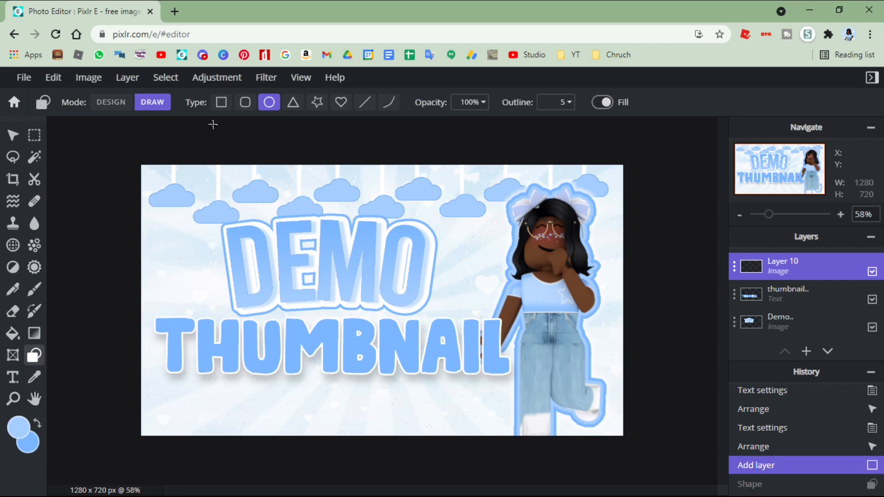
- Draw seven filled blue stars of varying sizes around the title, below it and in the upper corners of the canvas
{"action": "left_click", "coordinate": [317, 102]}
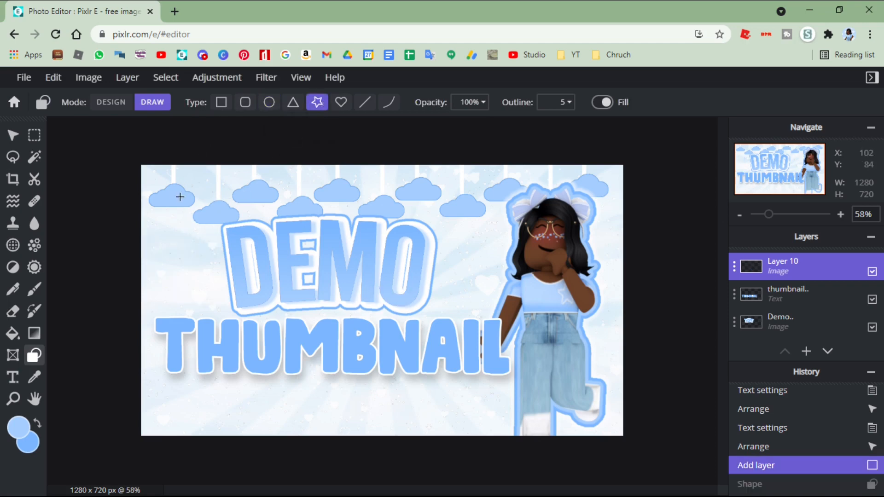
{"action": "left_click_drag", "start_coordinate": [177, 223], "coordinate": [157, 212]}
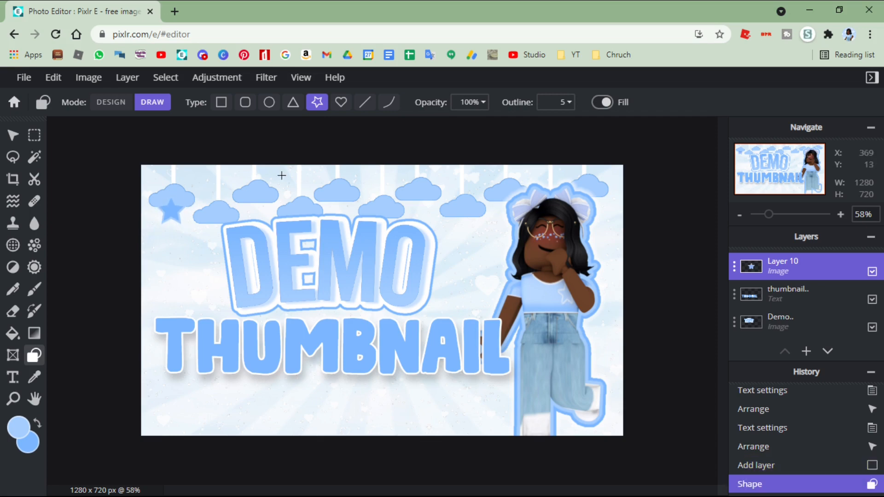
{"action": "left_click_drag", "start_coordinate": [480, 267], "coordinate": [492, 278]}
{"action": "left_click_drag", "start_coordinate": [190, 261], "coordinate": [209, 282]}
{"action": "left_click_drag", "start_coordinate": [279, 417], "coordinate": [299, 435]}
{"action": "left_click_drag", "start_coordinate": [398, 395], "coordinate": [428, 417]}
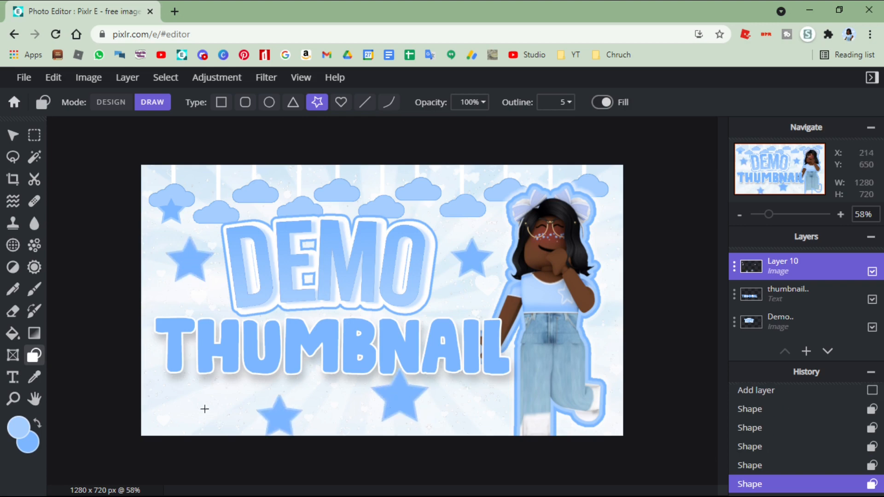
{"action": "left_click_drag", "start_coordinate": [185, 396], "coordinate": [197, 404]}
{"action": "left_click_drag", "start_coordinate": [597, 184], "coordinate": [617, 205]}
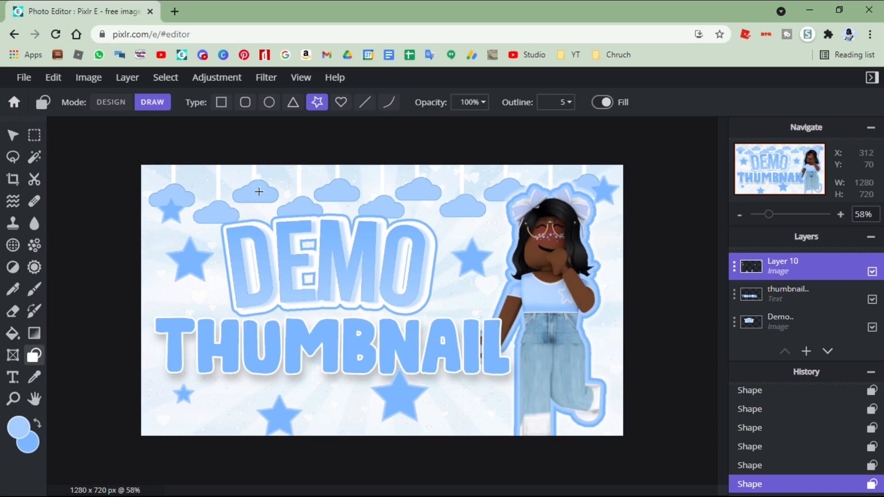
- Examine the save options for the Demo thumbnail image and close them without downloading
{"action": "left_click", "coordinate": [23, 79]}
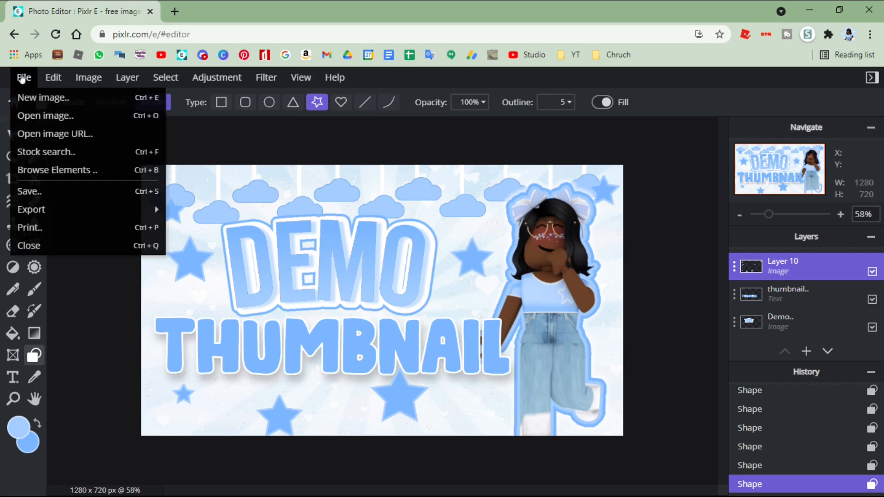
{"action": "left_click", "coordinate": [58, 194]}
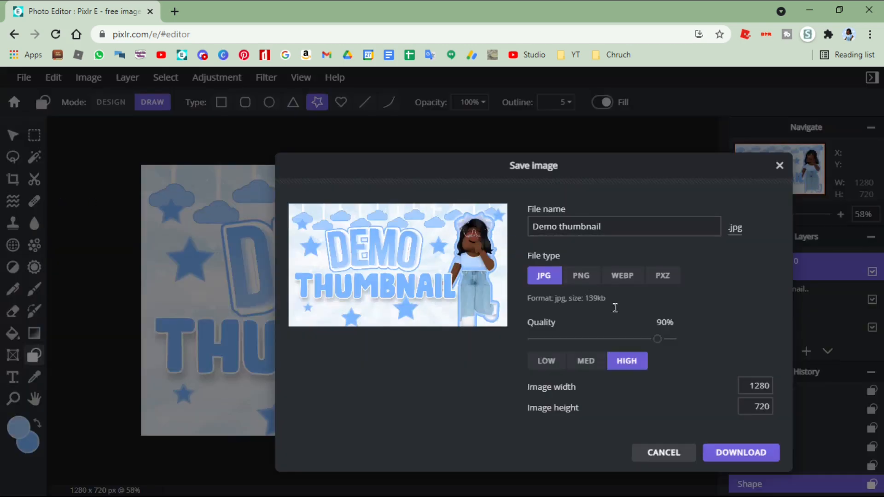
{"action": "left_click", "coordinate": [780, 165]}
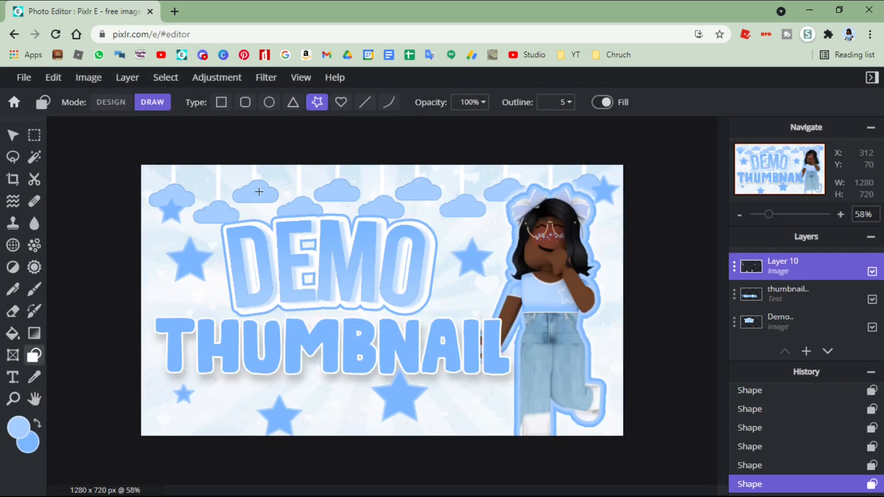